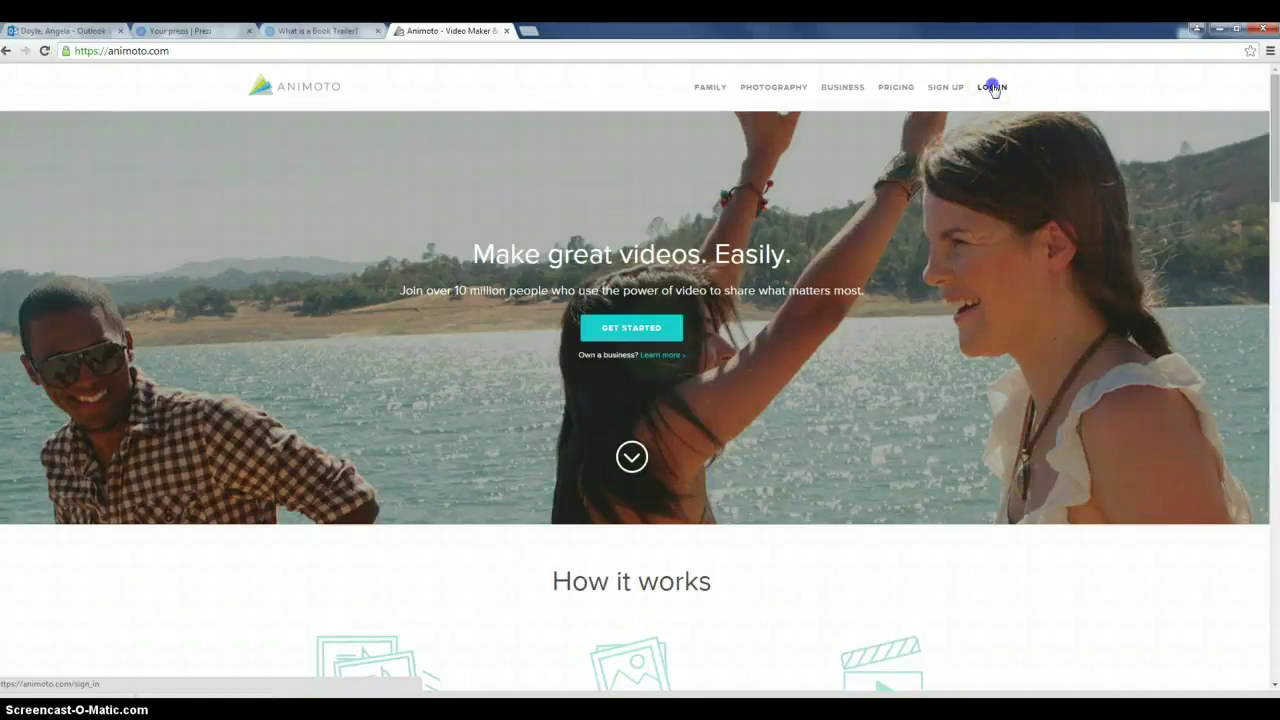
- Sign in to Animoto with the account email and password to reach the Dashboard
{"action": "left_click", "coordinate": [993, 88]}
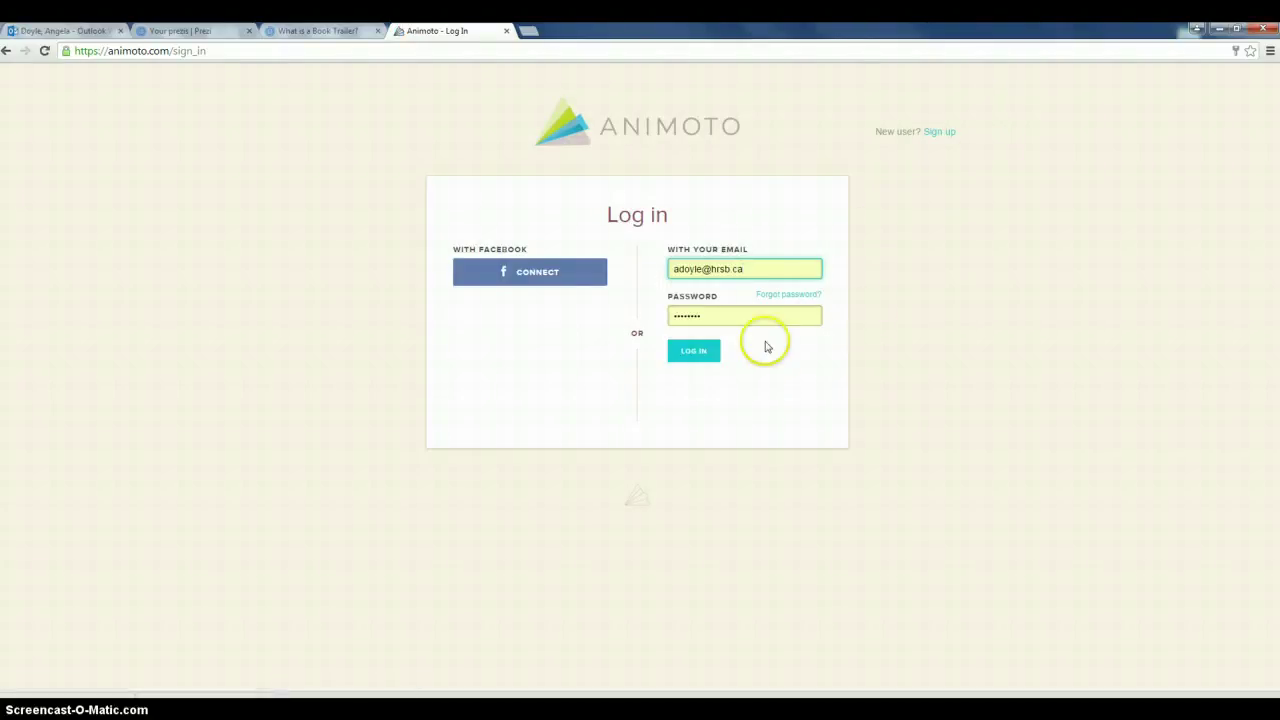
{"action": "left_click", "coordinate": [693, 354]}
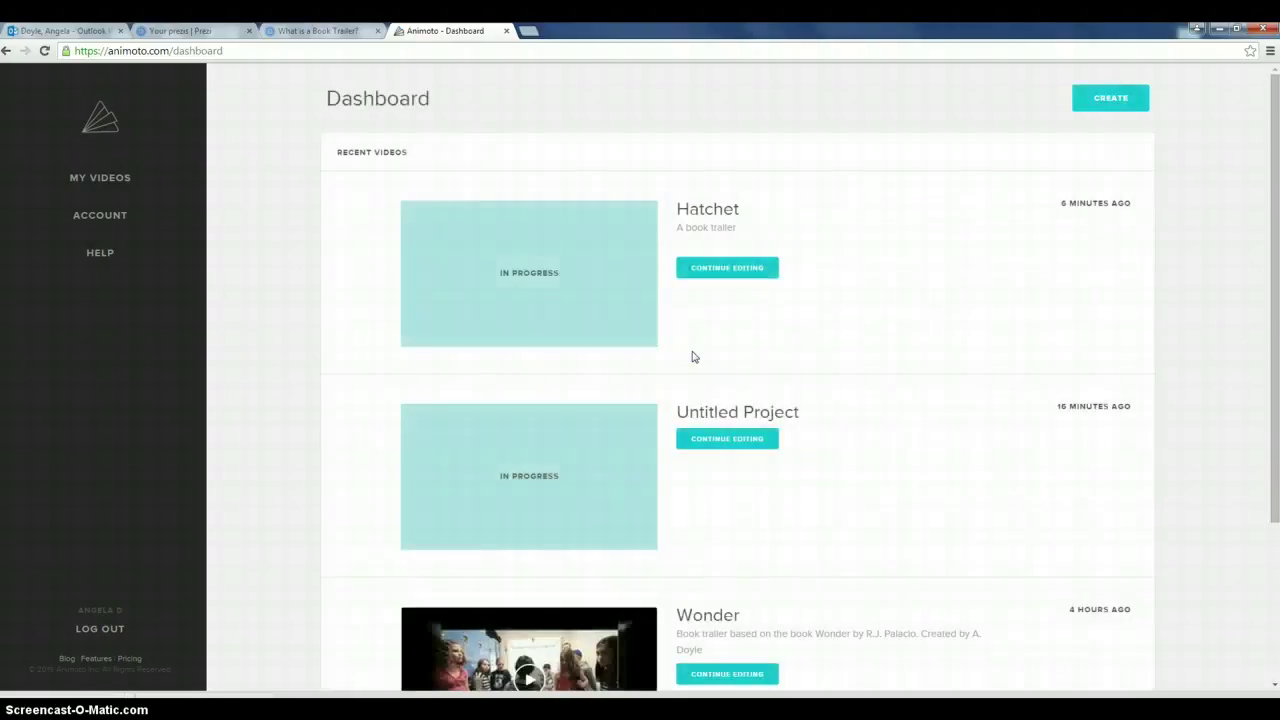
- Create a new video in the Animoto Original style, chosen from the ALL category
{"action": "left_click", "coordinate": [1112, 98]}
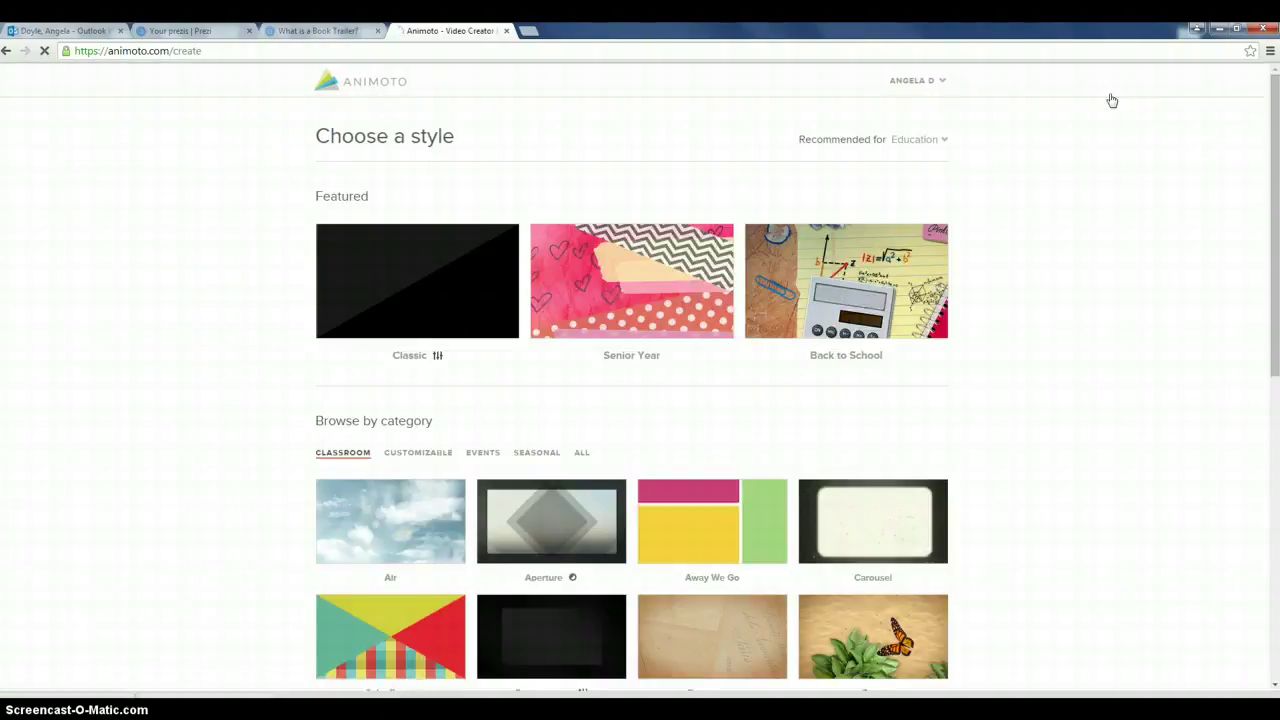
{"action": "left_click", "coordinate": [1143, 364]}
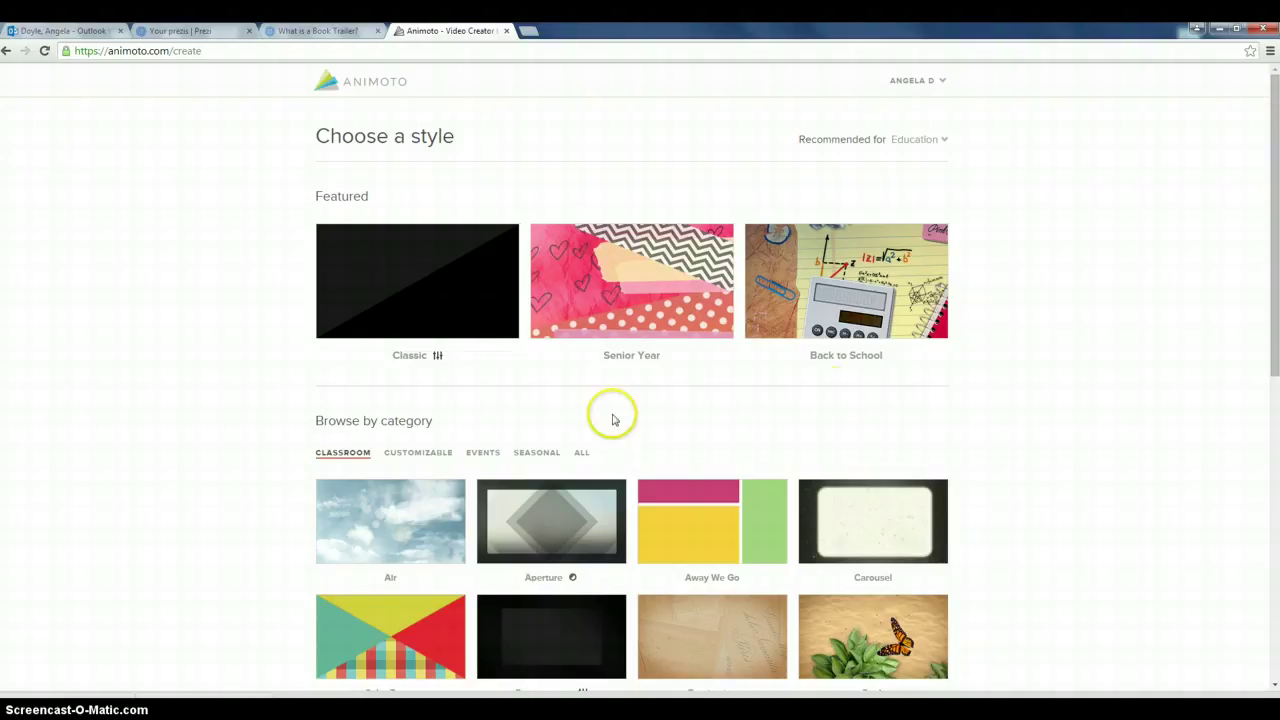
{"action": "left_click", "coordinate": [581, 453]}
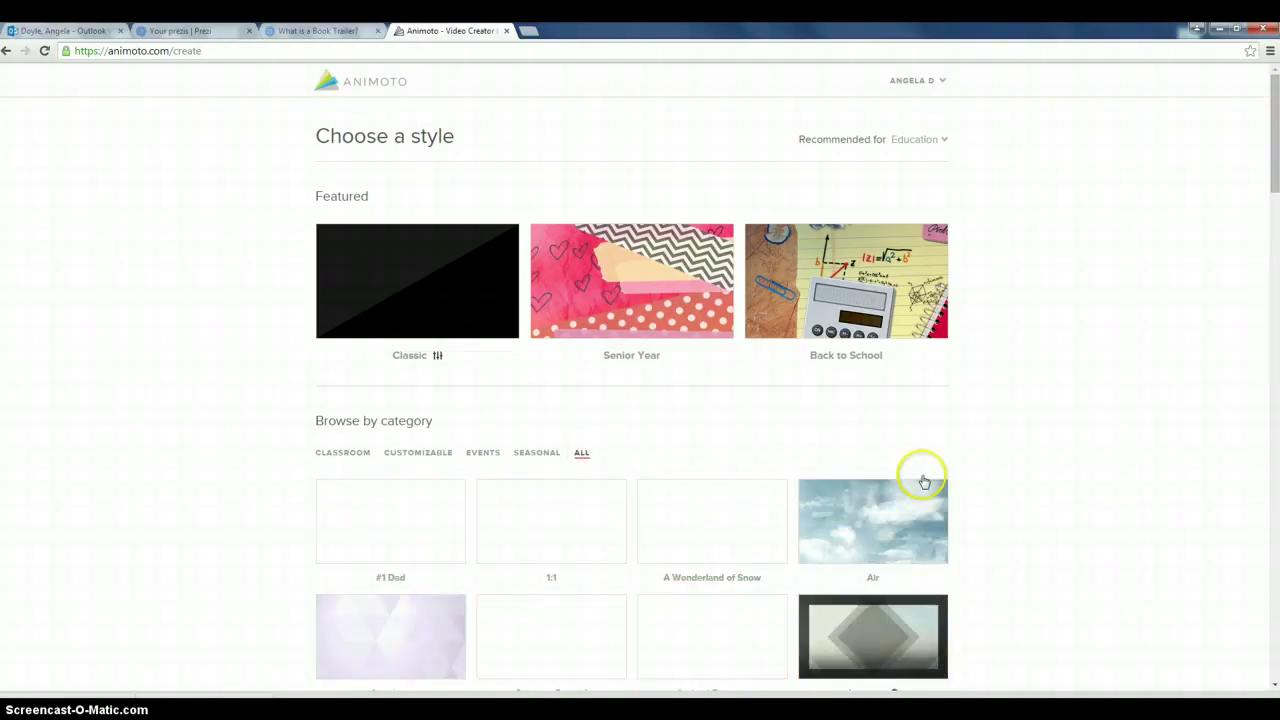
{"action": "scroll", "coordinate": [1091, 494], "scroll_direction": "down", "scroll_amount": 2}
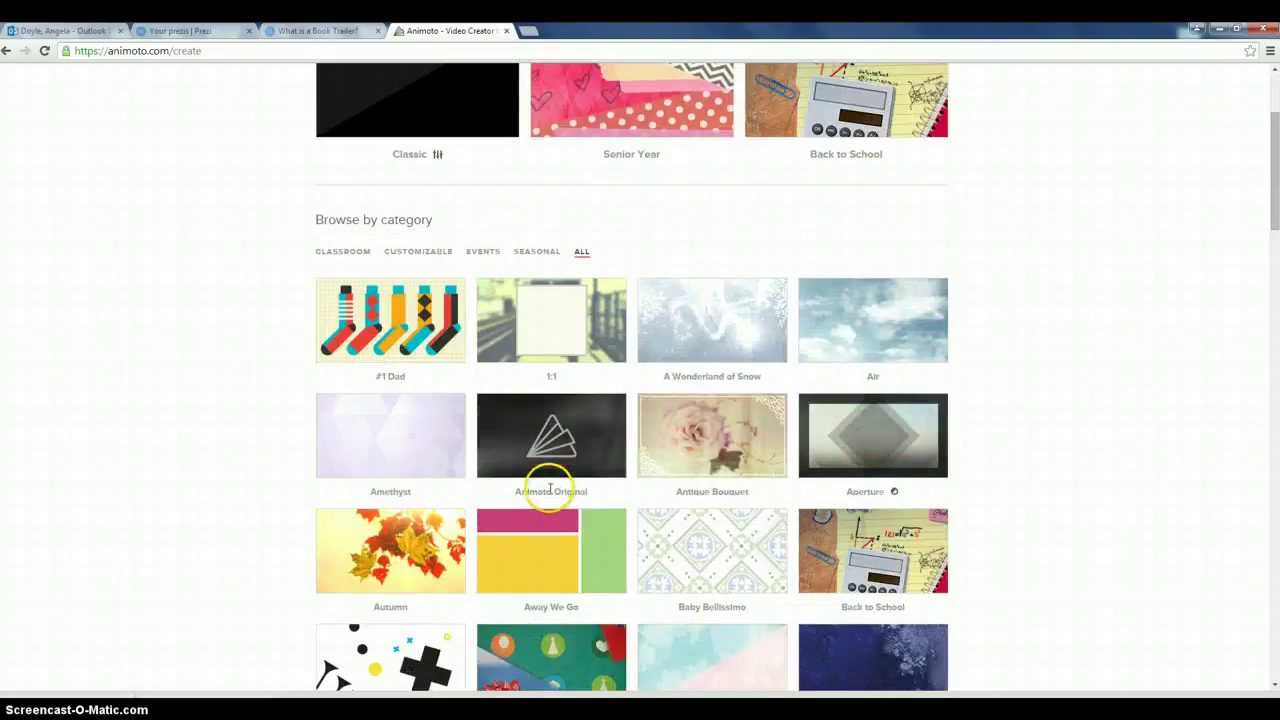
{"action": "left_click", "coordinate": [550, 489]}
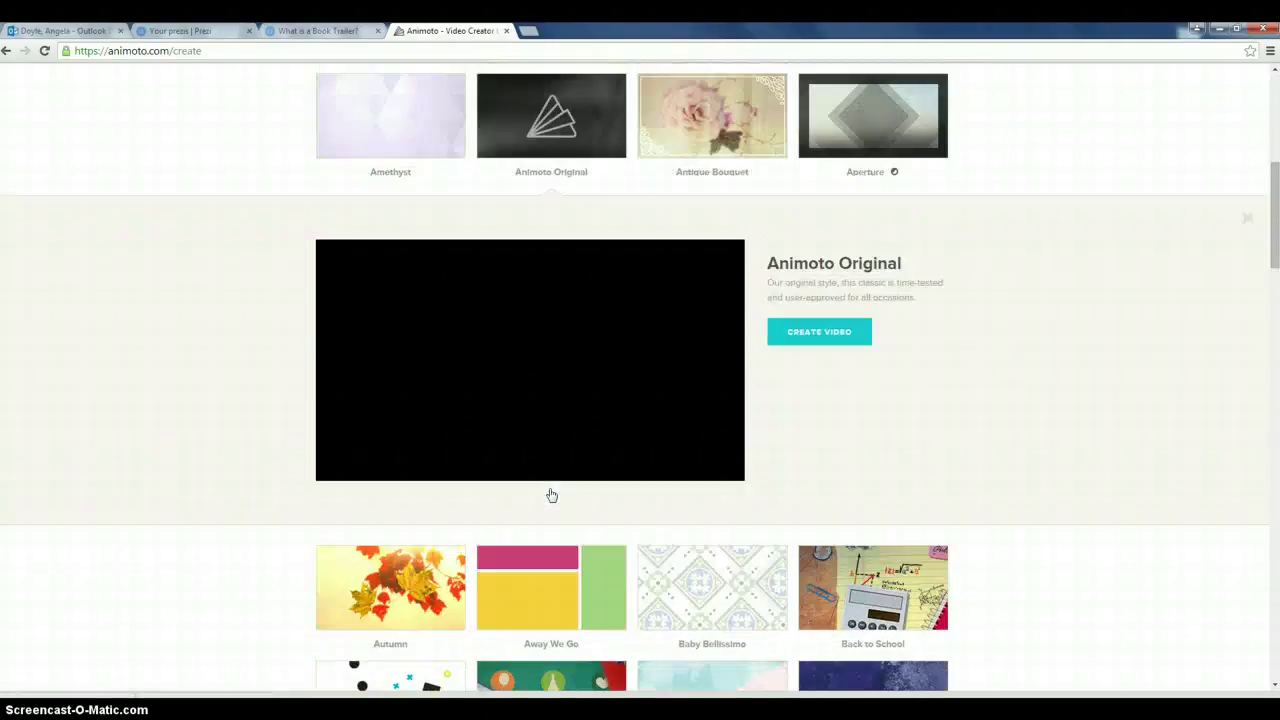
{"action": "left_click", "coordinate": [337, 472]}
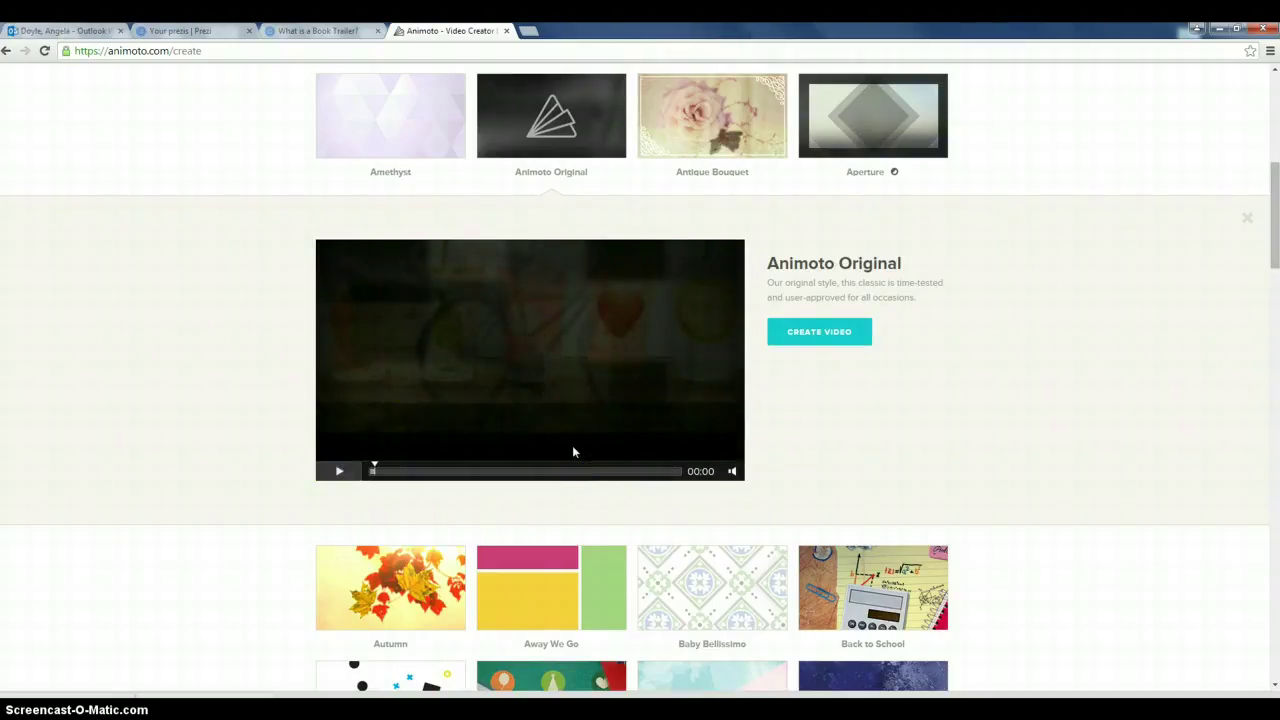
{"action": "left_click", "coordinate": [820, 333]}
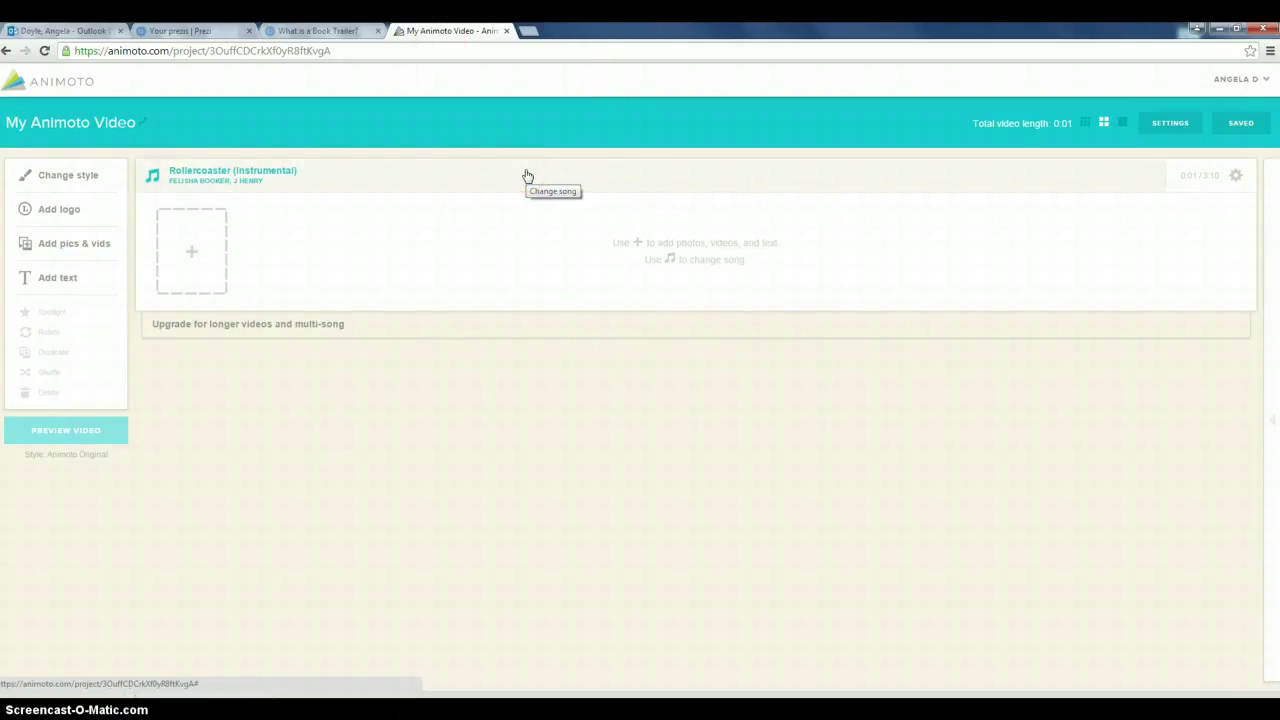
- Let the blank 'My Animoto Video' editor load and show the add-pictures and add-text options
{"action": "left_click", "coordinate": [546, 411]}
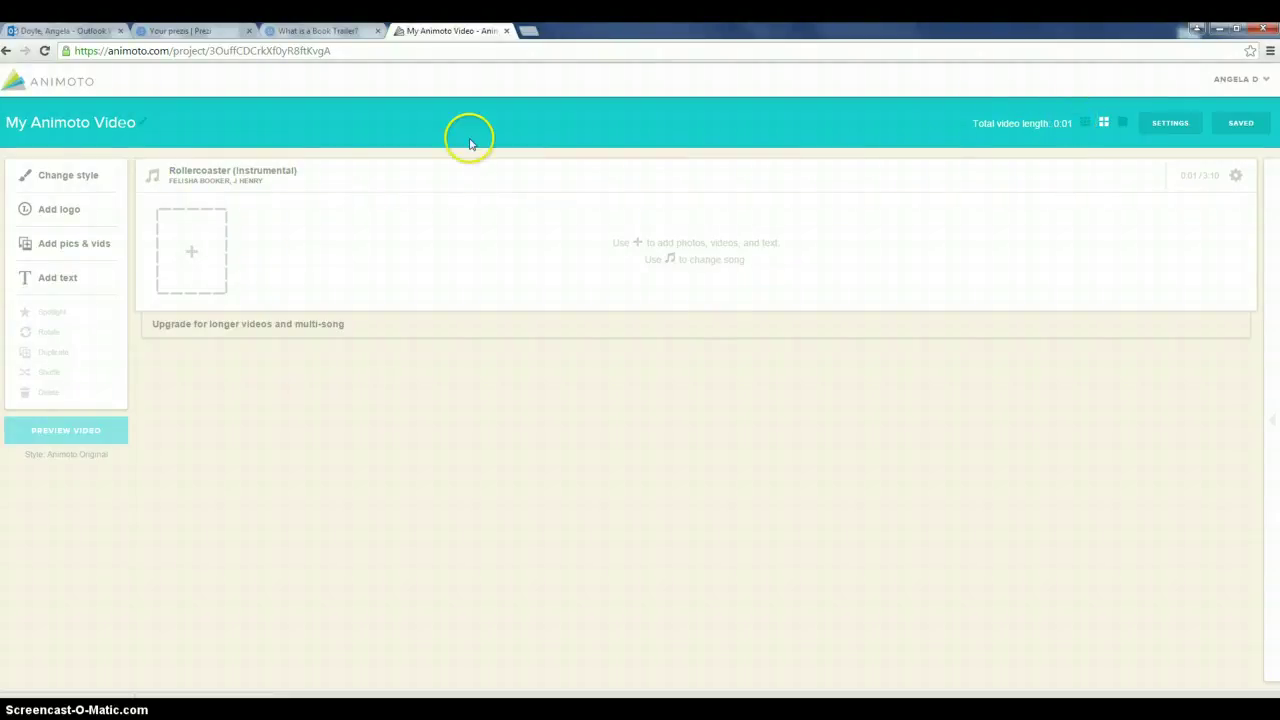
{"action": "left_click", "coordinate": [200, 256]}
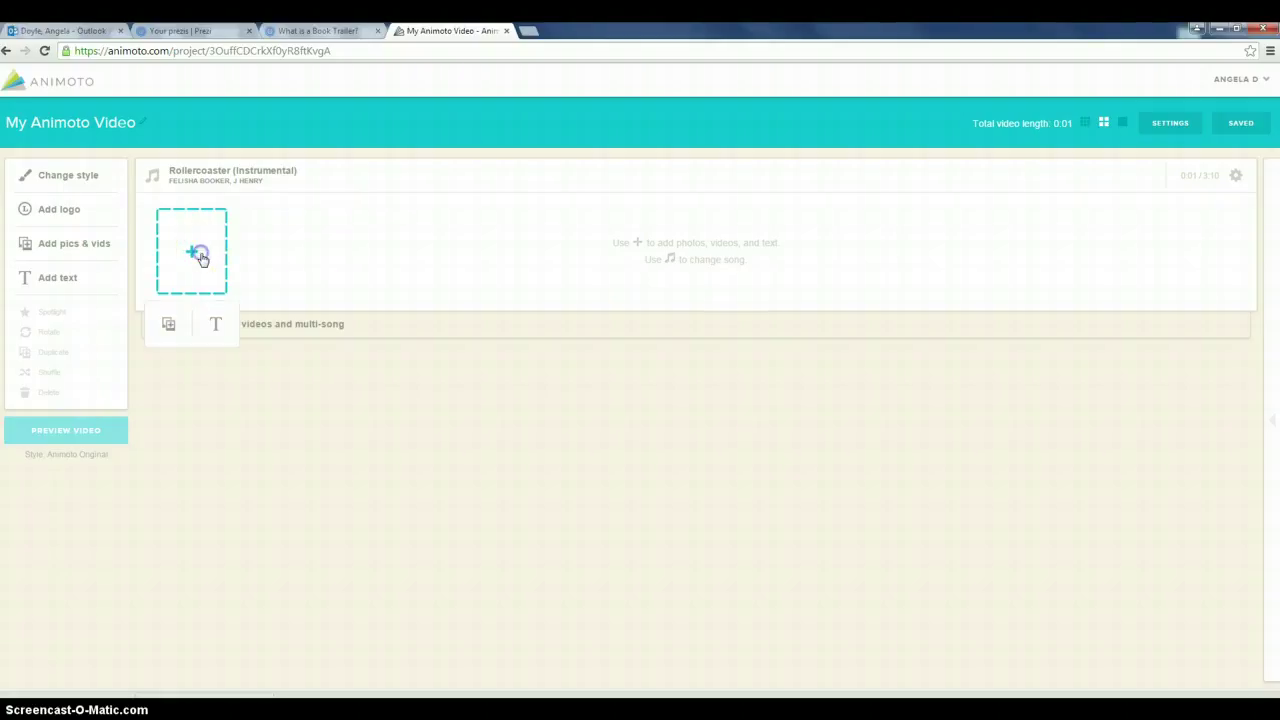
- Upload 'Hatchet book cover' from the computer as the first slide
{"action": "left_click", "coordinate": [80, 249]}
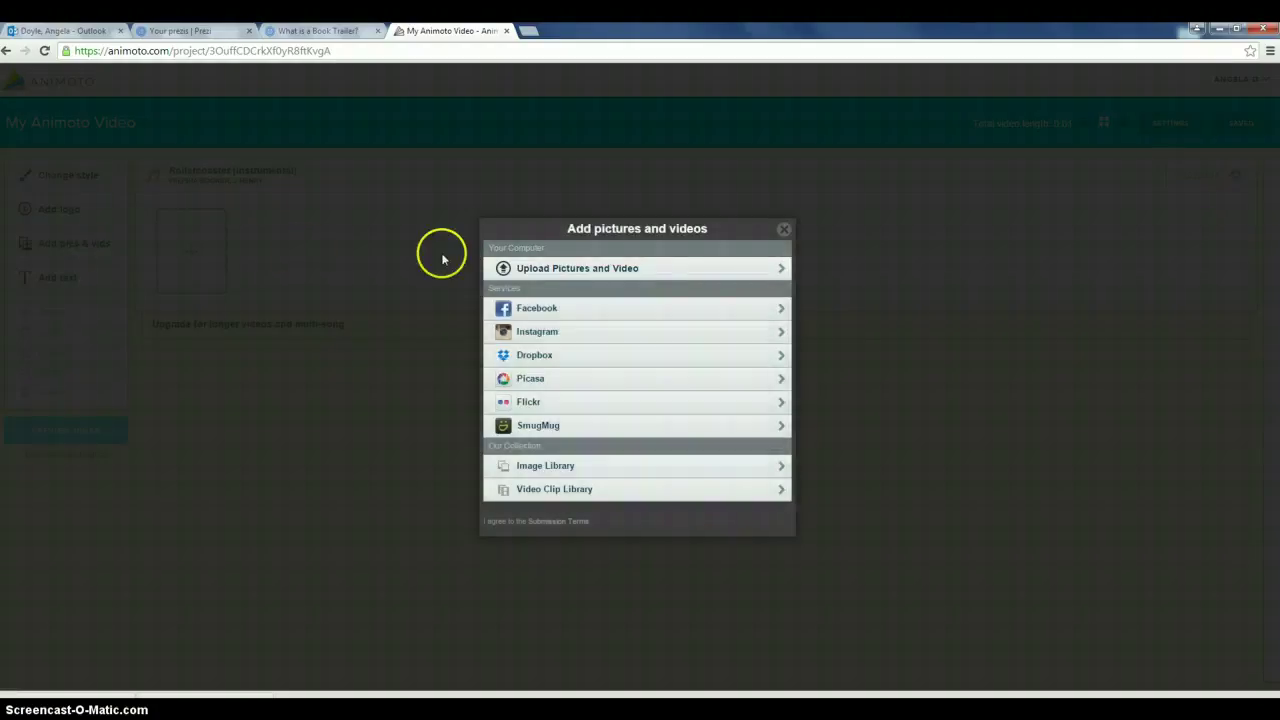
{"action": "left_click", "coordinate": [600, 269]}
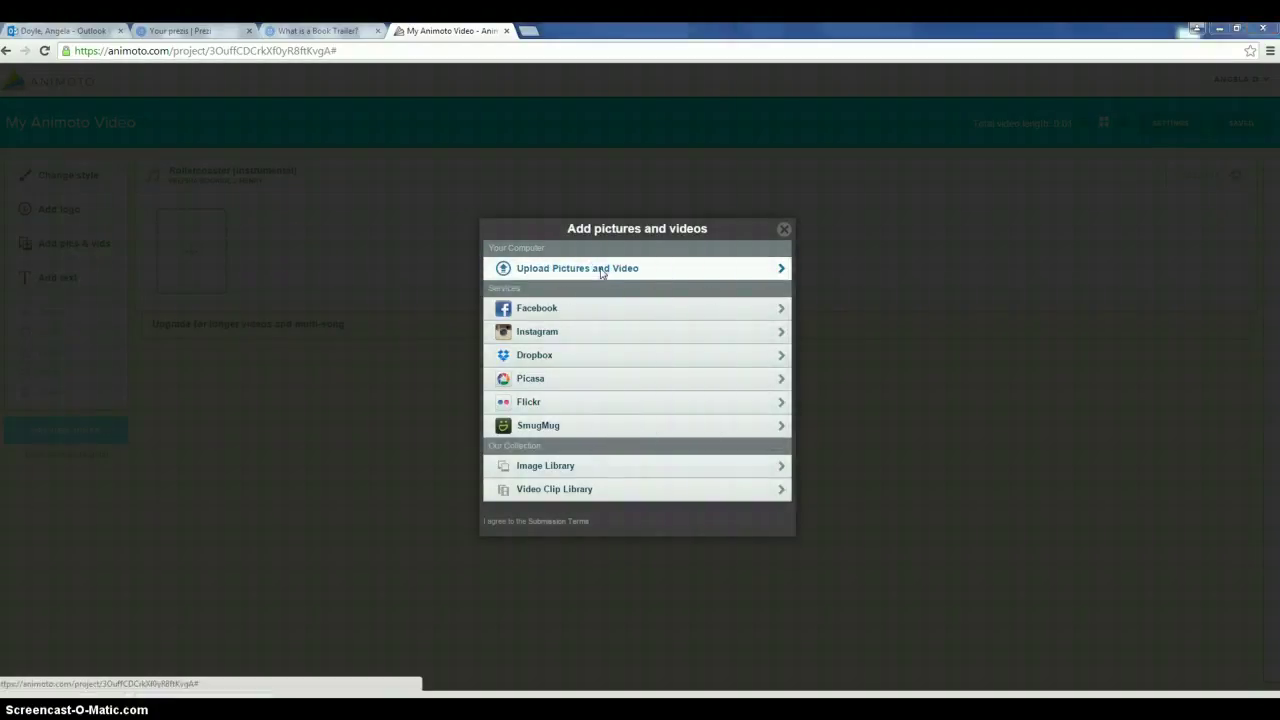
{"action": "left_click", "coordinate": [619, 242]}
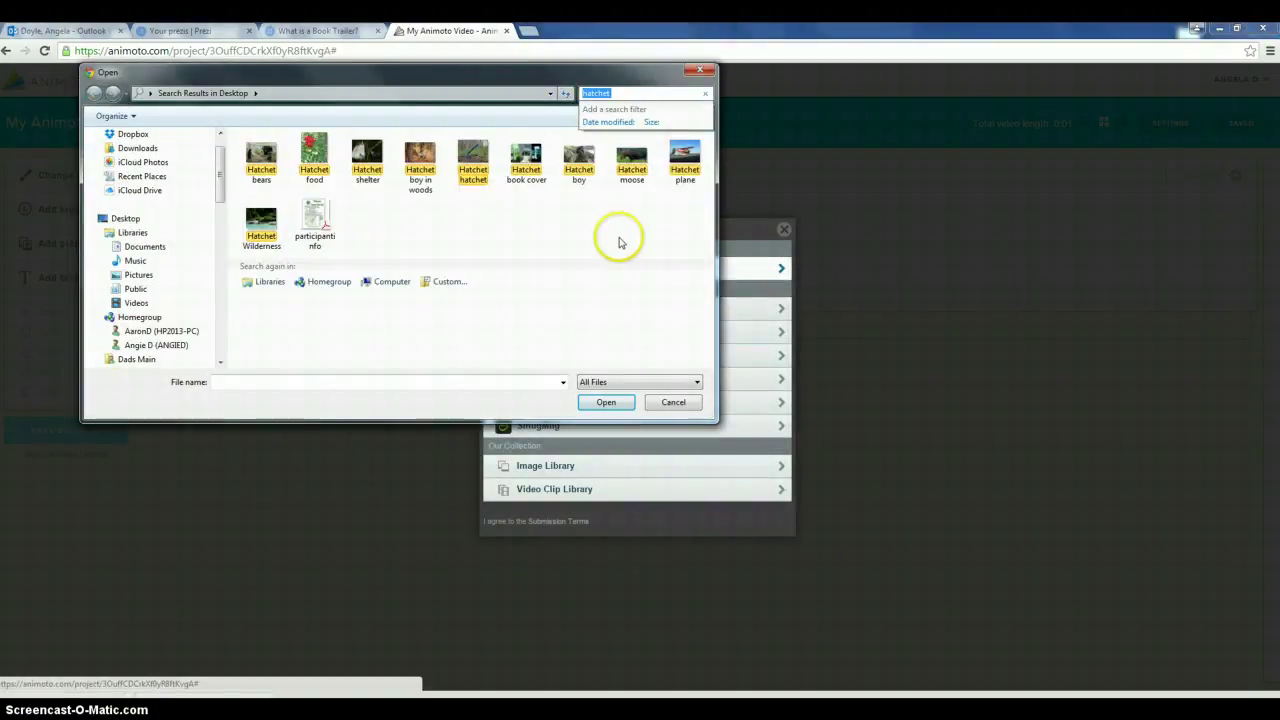
{"action": "left_click", "coordinate": [526, 158]}
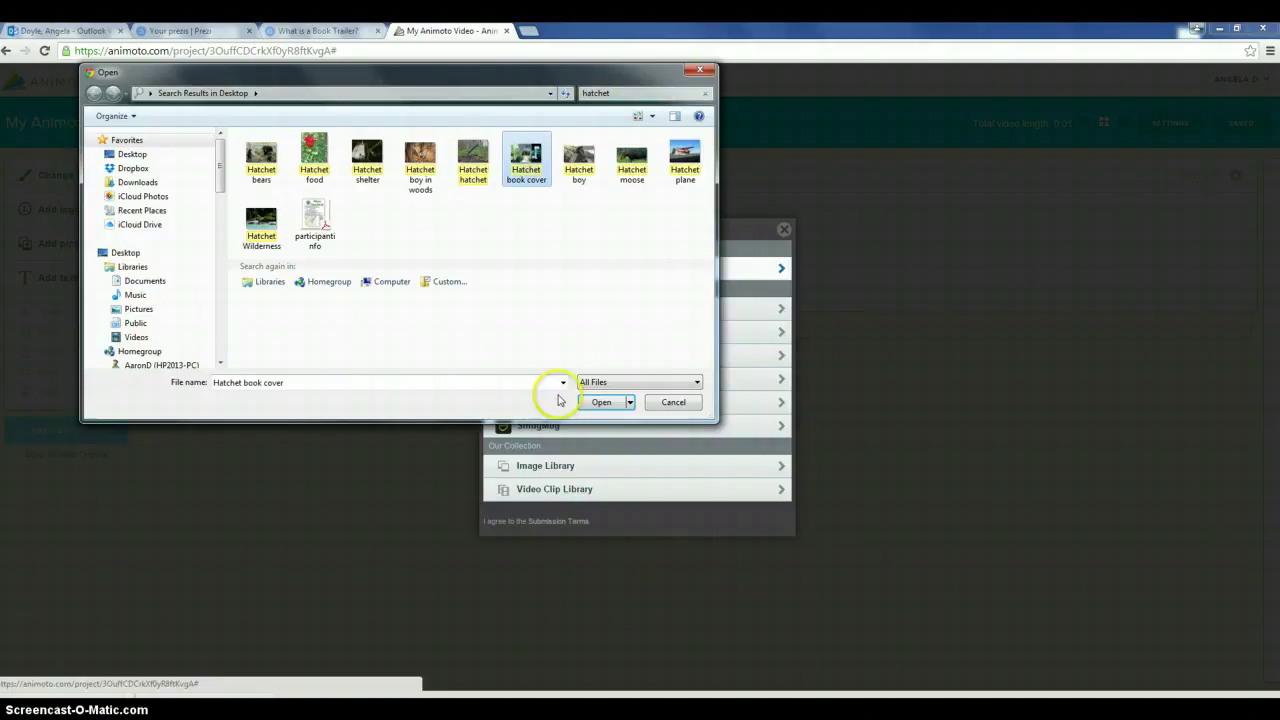
{"action": "left_click", "coordinate": [586, 403]}
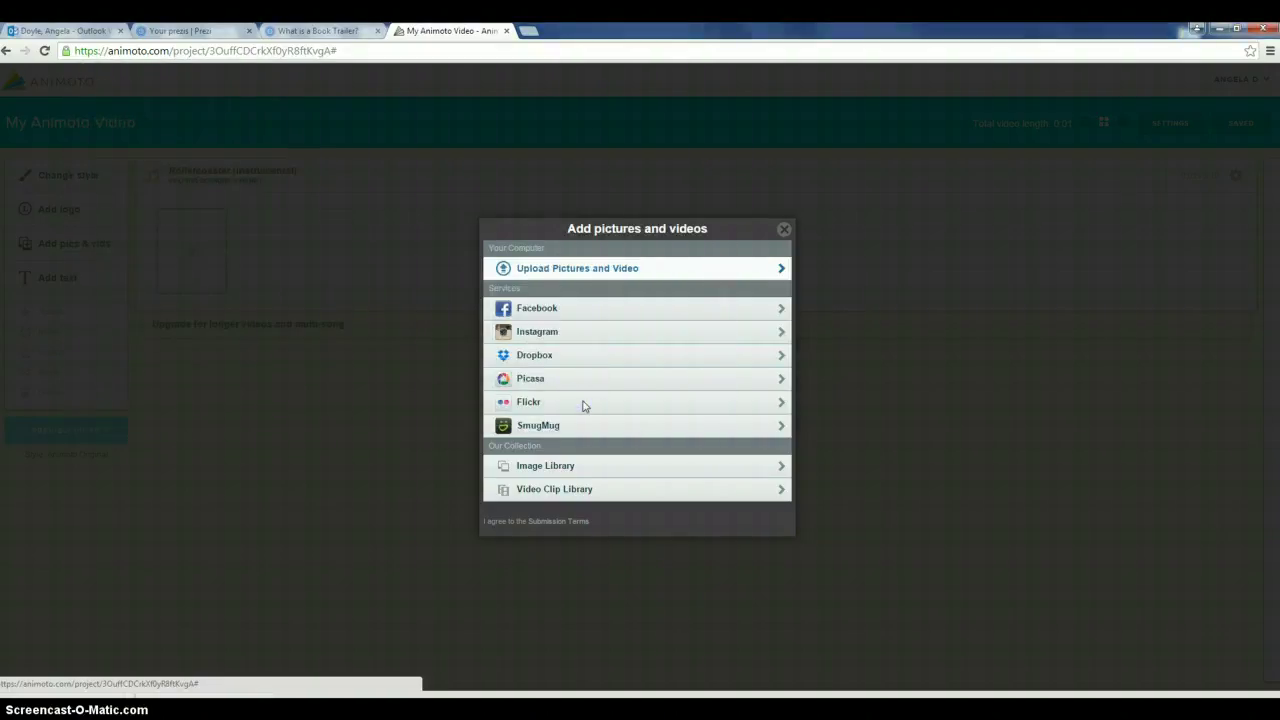
{"action": "left_click", "coordinate": [634, 262]}
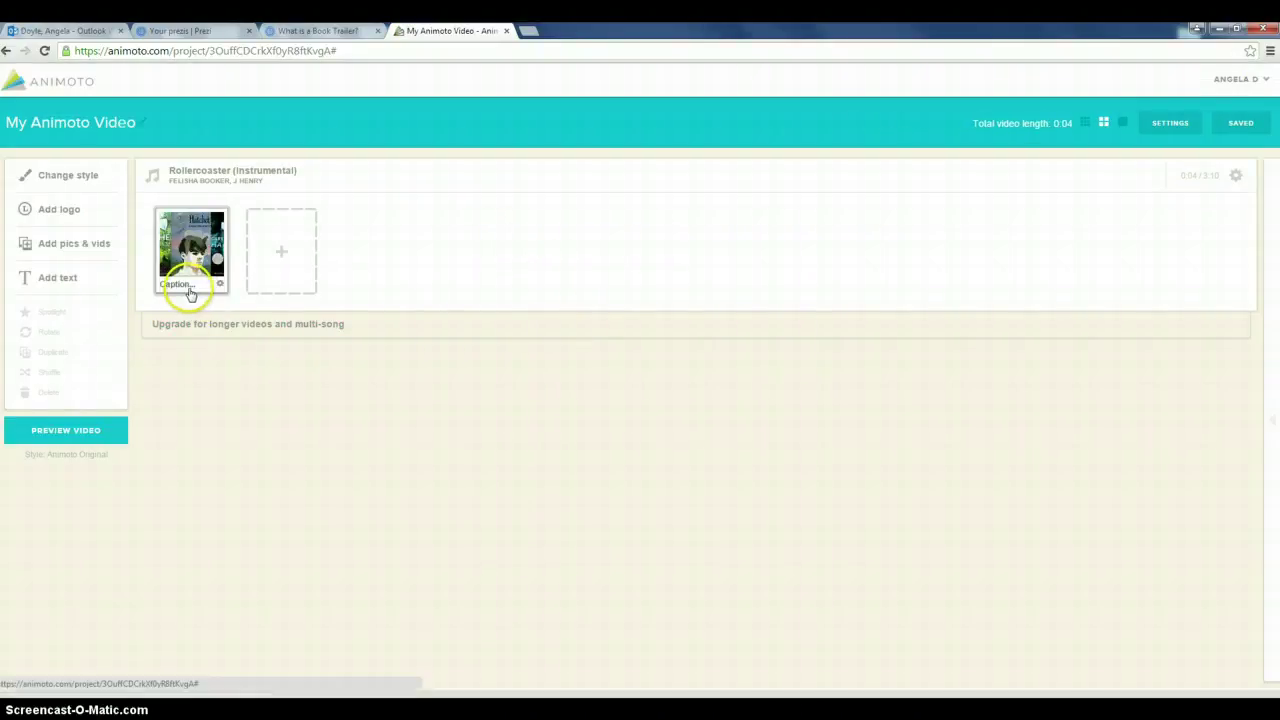
- Caption the cover slide 'From award winning author Gray paulsen' and save it
{"action": "left_click", "coordinate": [188, 265]}
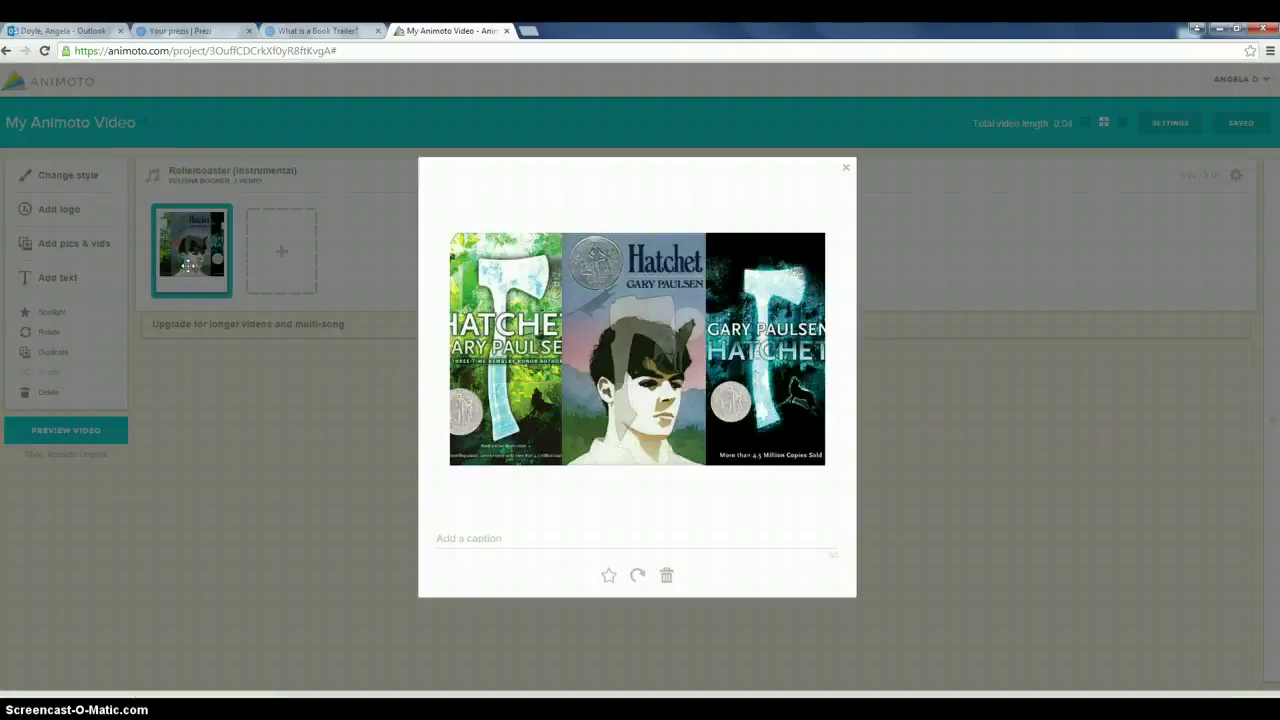
{"action": "left_click", "coordinate": [440, 538]}
{"action": "type", "text": "H"}
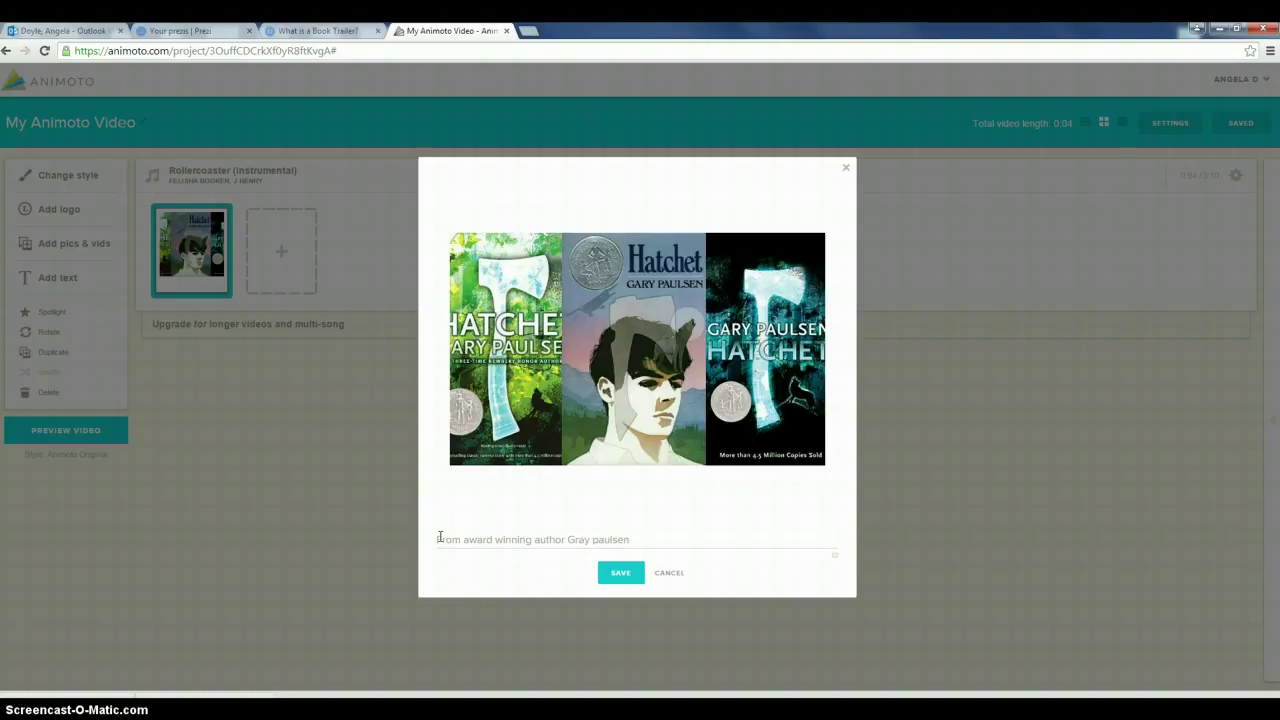
{"action": "left_click", "coordinate": [594, 539]}
{"action": "left_click", "coordinate": [633, 540]}
{"action": "left_click", "coordinate": [620, 574]}
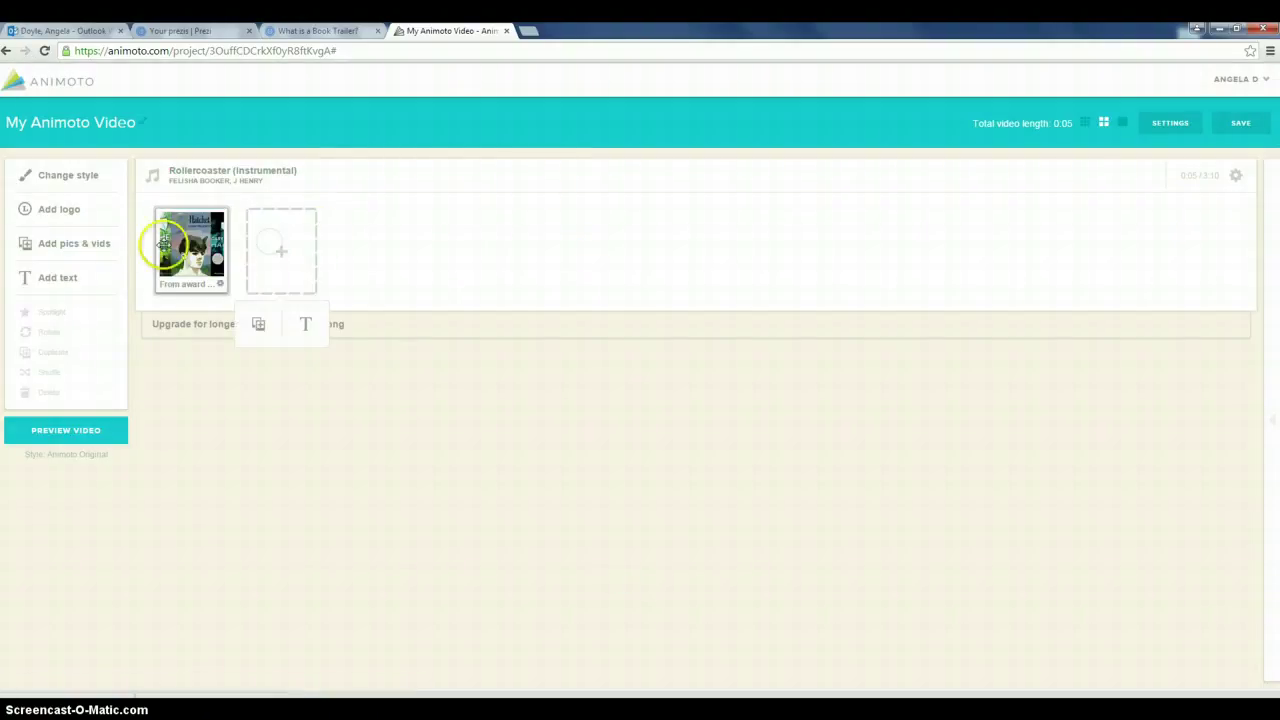
- Add the 'Hatchet plane' photo as the second slide and open it for editing
{"action": "left_click", "coordinate": [73, 244]}
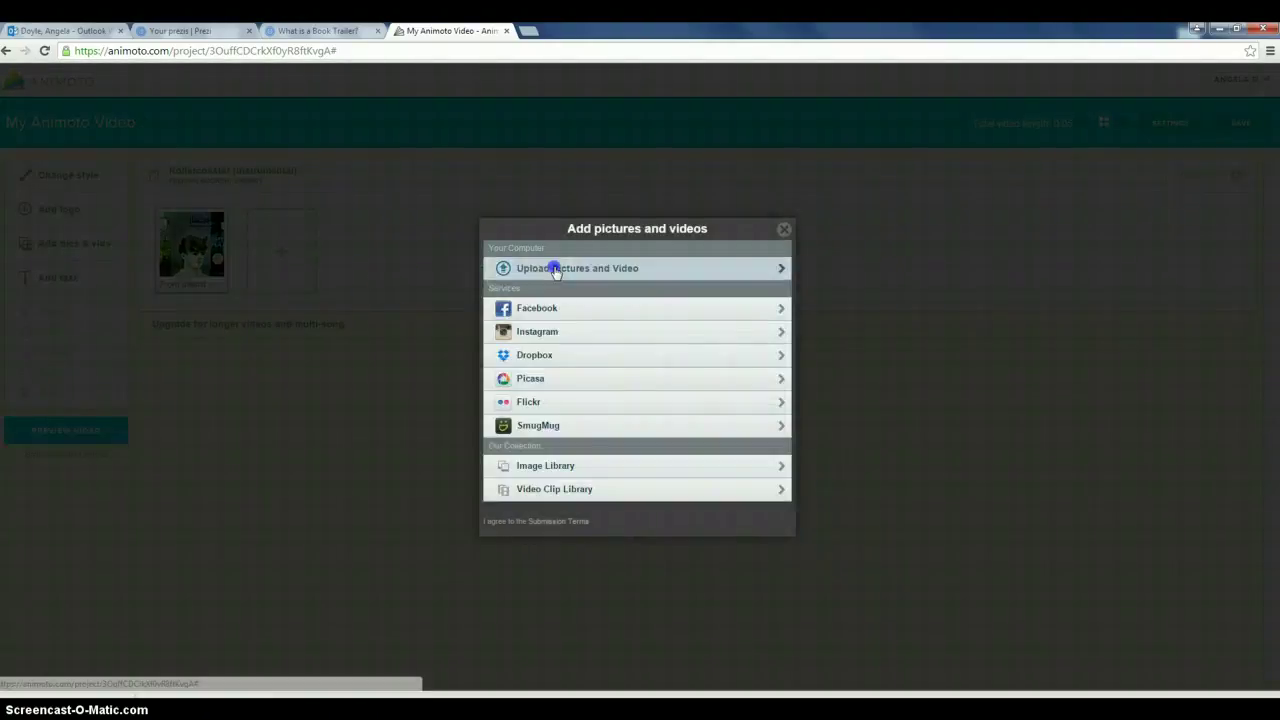
{"action": "left_click", "coordinate": [557, 269]}
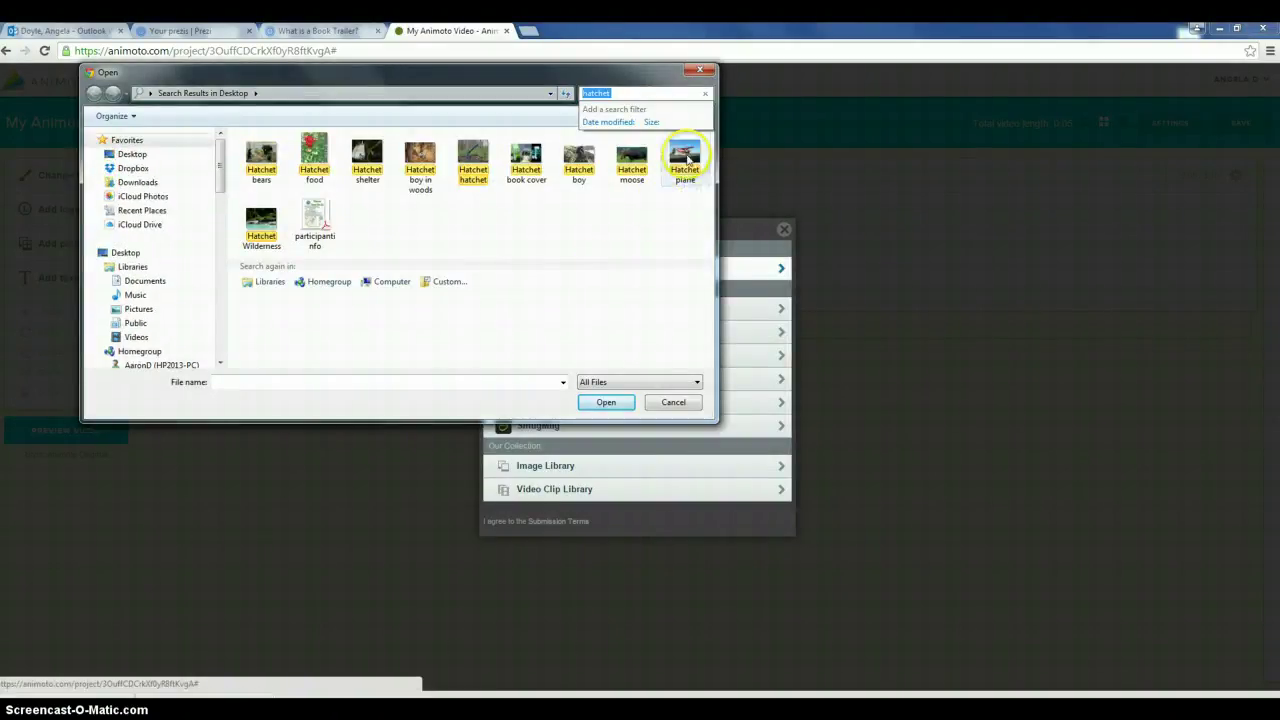
{"action": "key", "text": "Escape"}
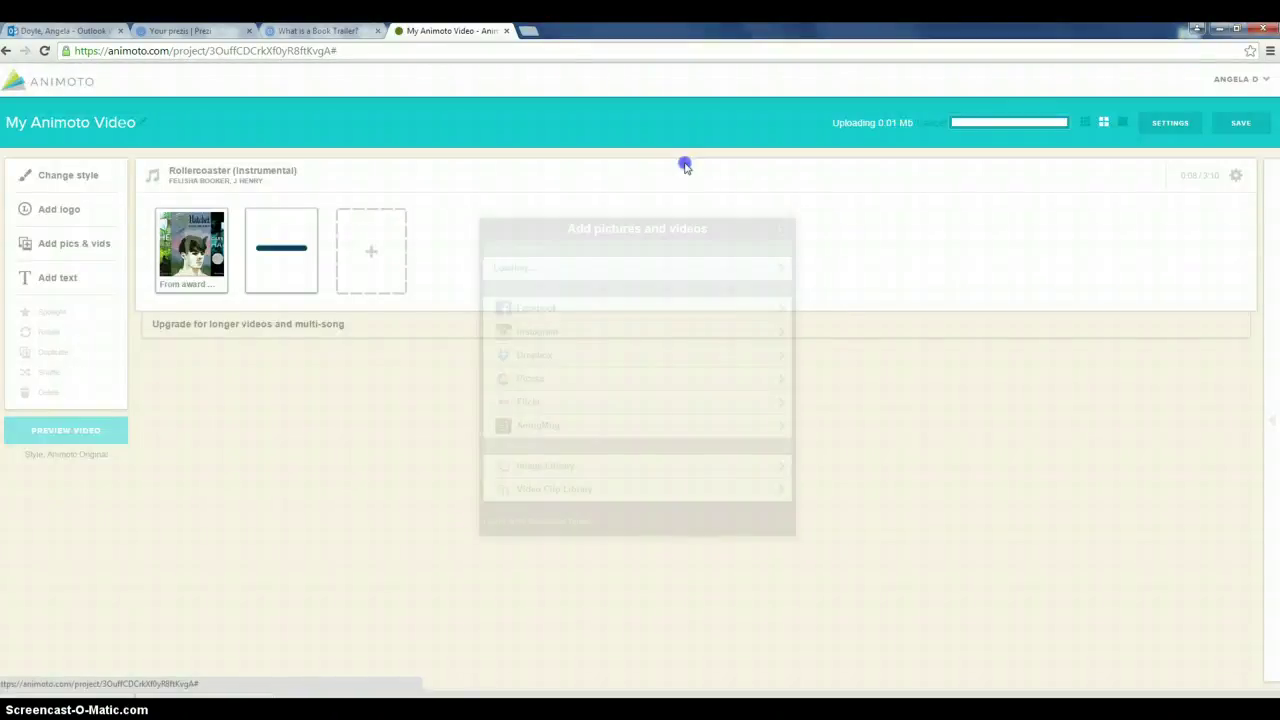
{"action": "left_click", "coordinate": [271, 290]}
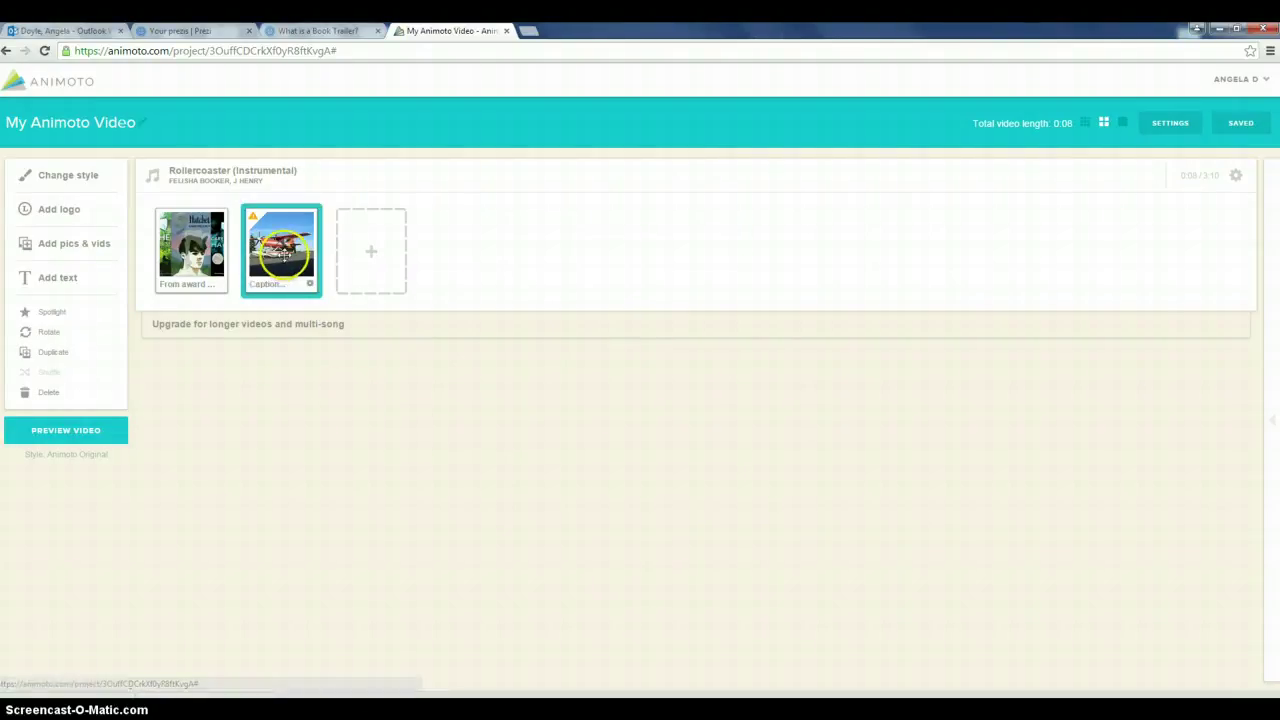
{"action": "left_click", "coordinate": [282, 254]}
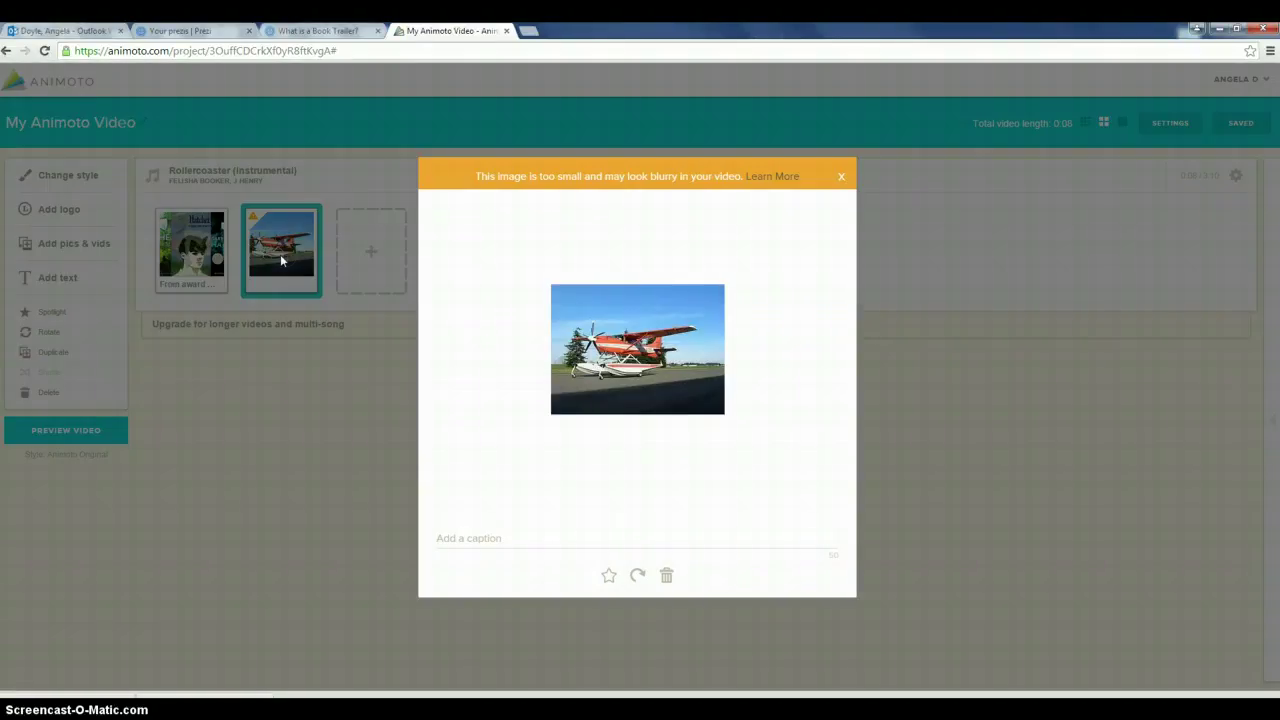
- Caption the plane slide 'A story about a boy travelling to see his father.' and save it
{"action": "left_click", "coordinate": [439, 538]}
{"action": "type", "text": "A story about a boy travelling to s"}
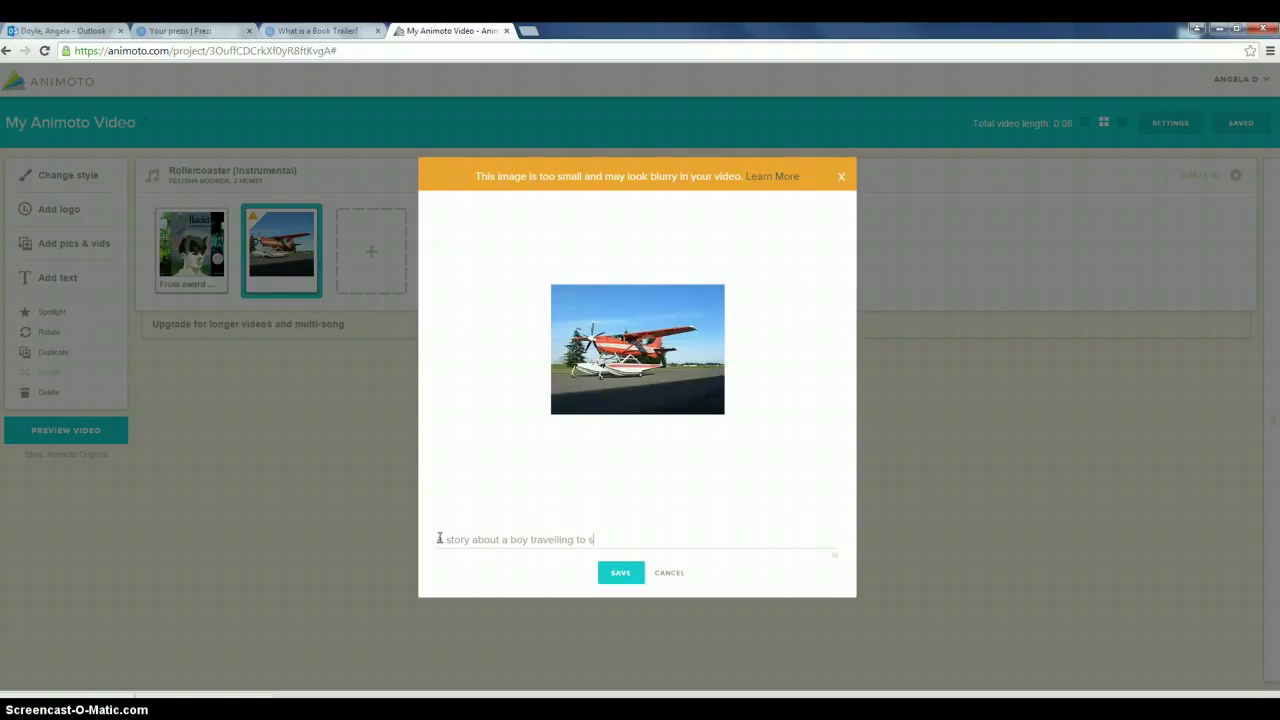
{"action": "type", "text": "ther.."}
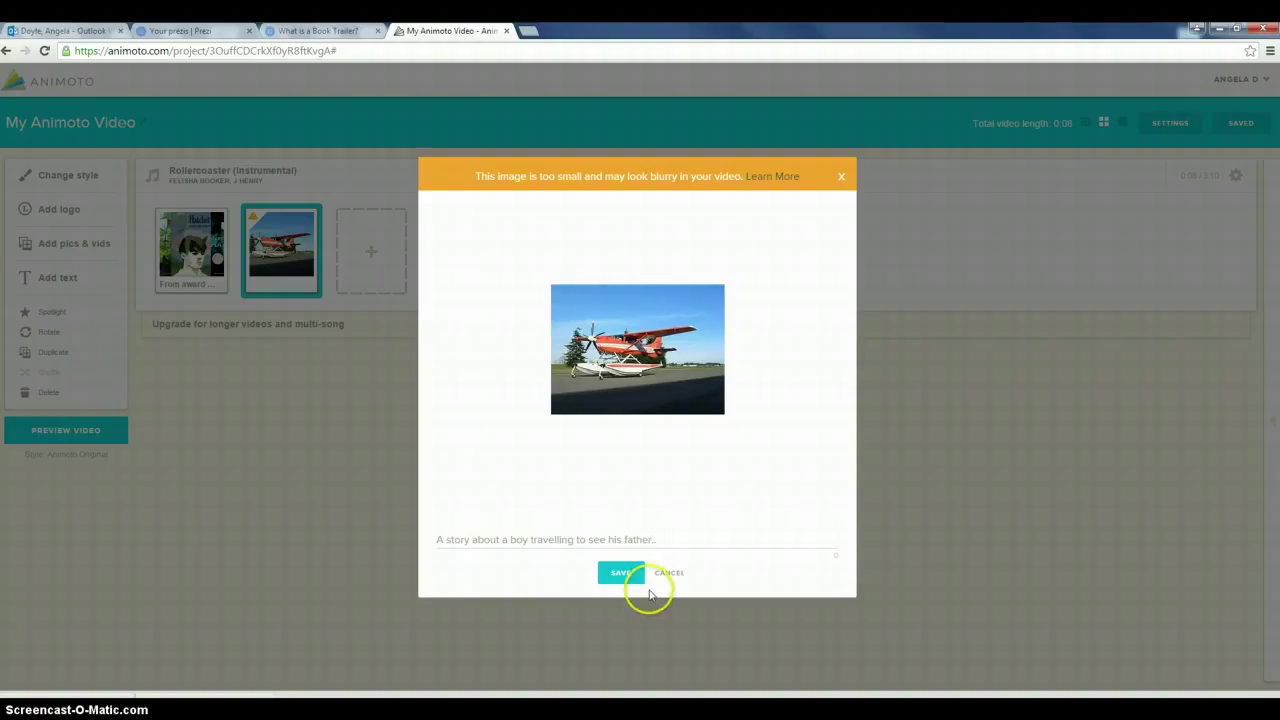
{"action": "left_click", "coordinate": [620, 573]}
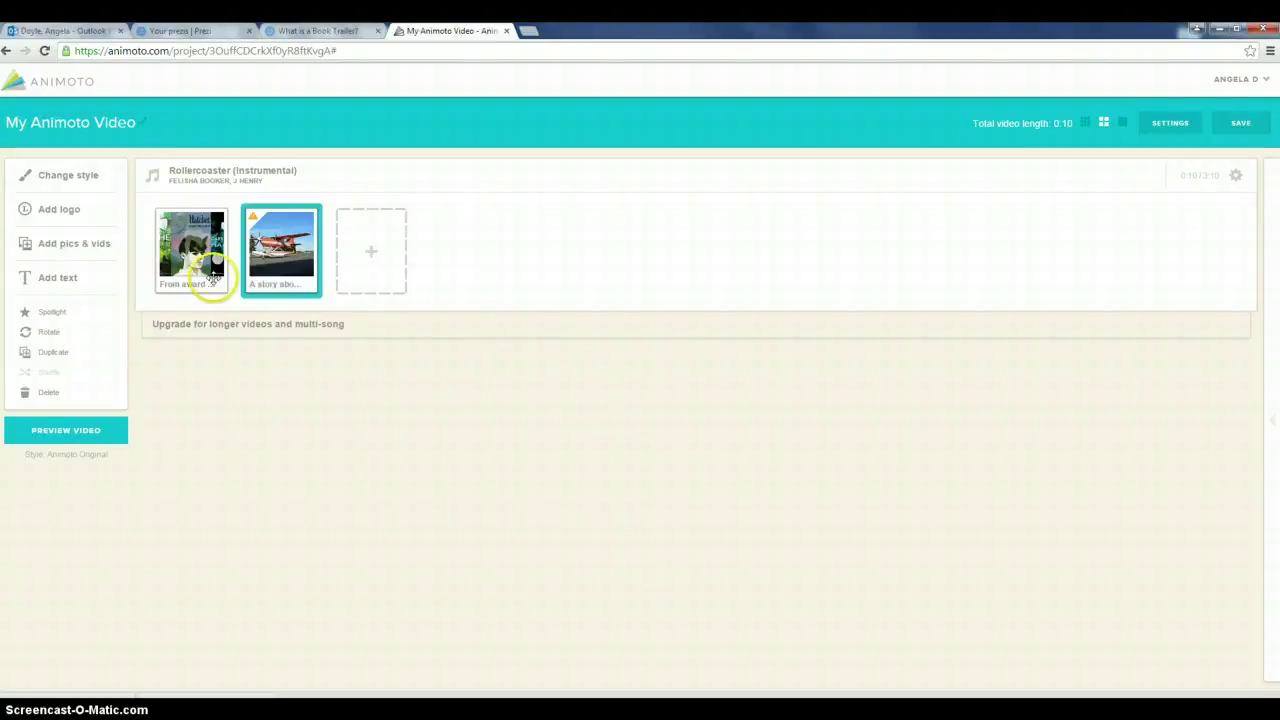
- Upload 'Hatchet Wilderness' as the third slide and open its caption editor
{"action": "left_click", "coordinate": [86, 250]}
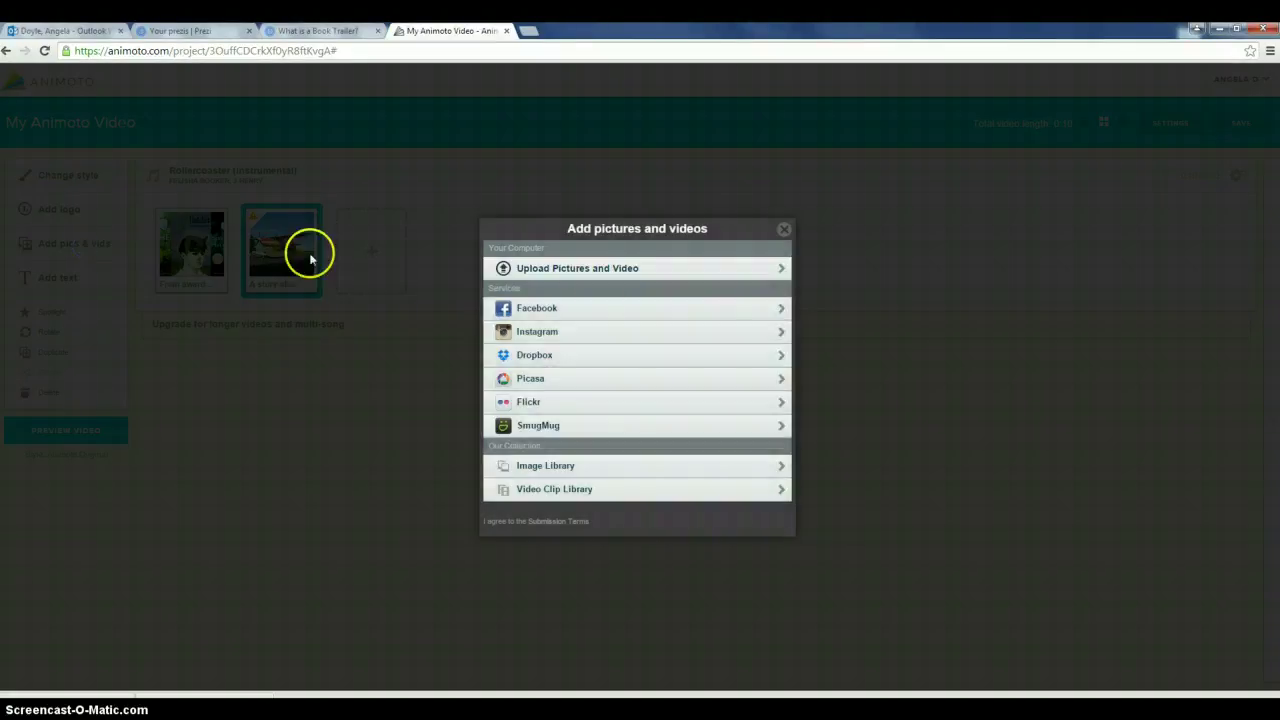
{"action": "left_click", "coordinate": [605, 270]}
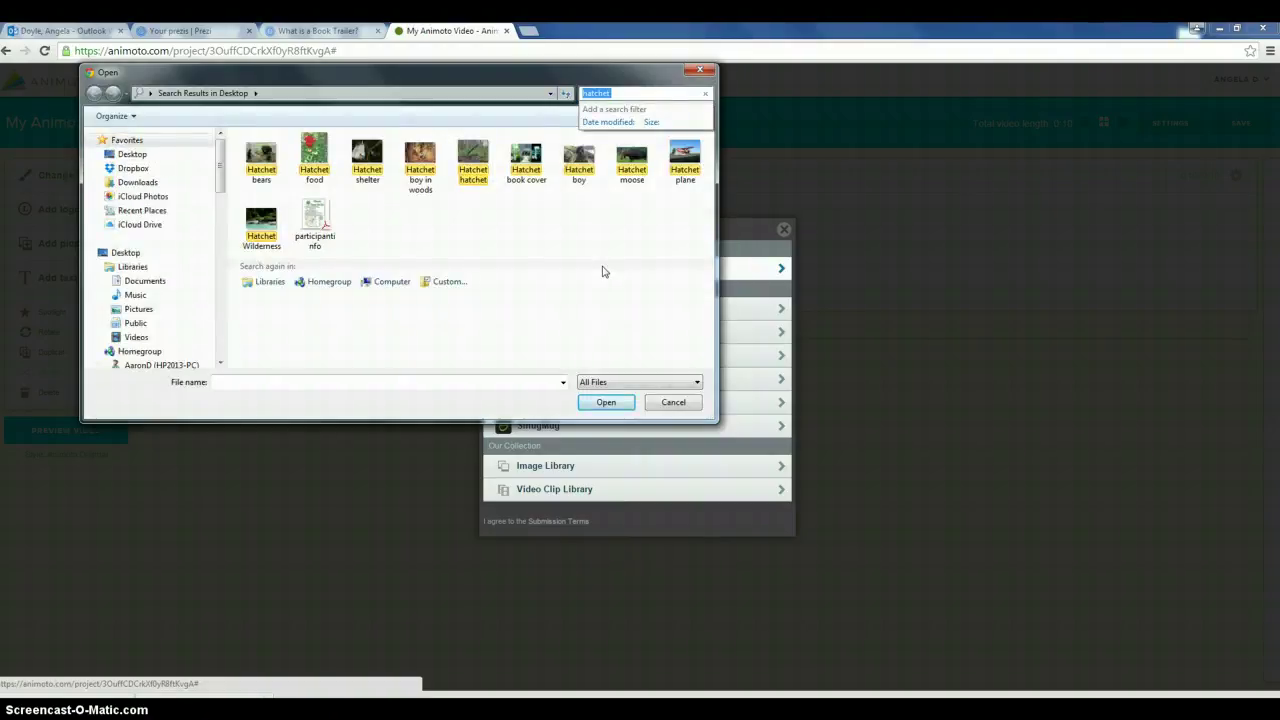
{"action": "double_click", "coordinate": [261, 228]}
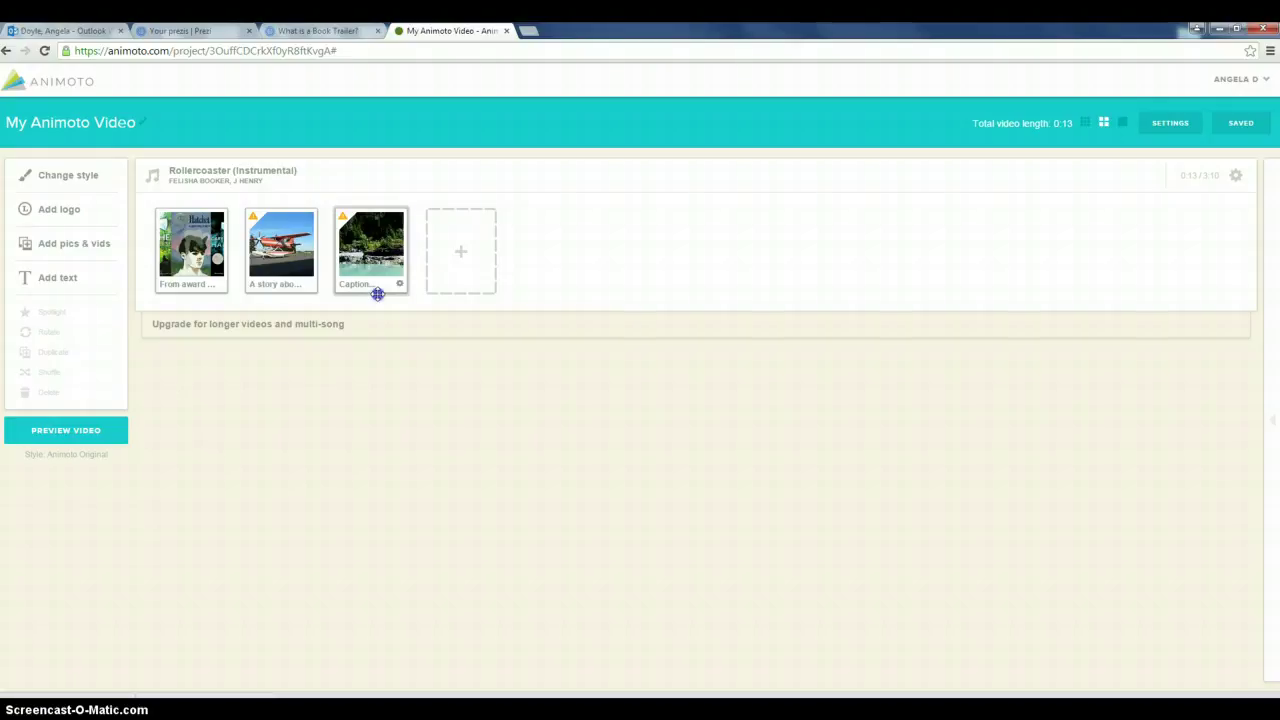
{"action": "left_click", "coordinate": [377, 293]}
{"action": "left_click", "coordinate": [349, 286]}
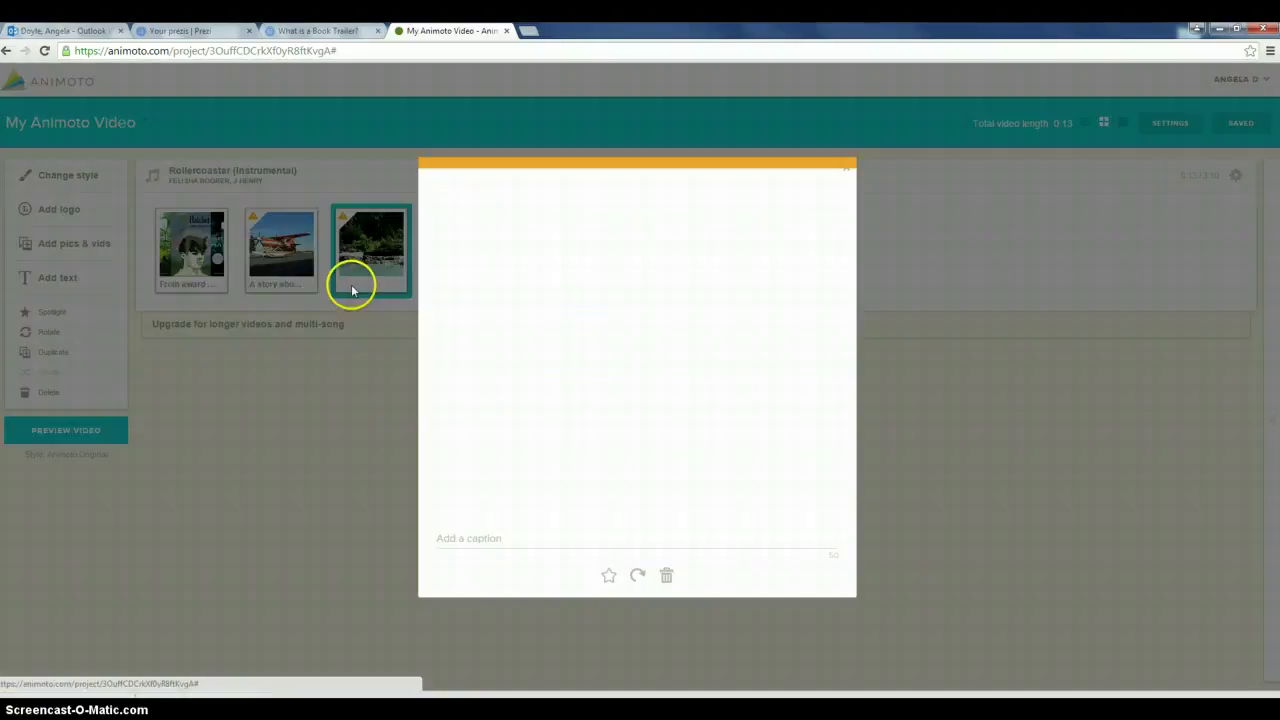
{"action": "left_click", "coordinate": [350, 288]}
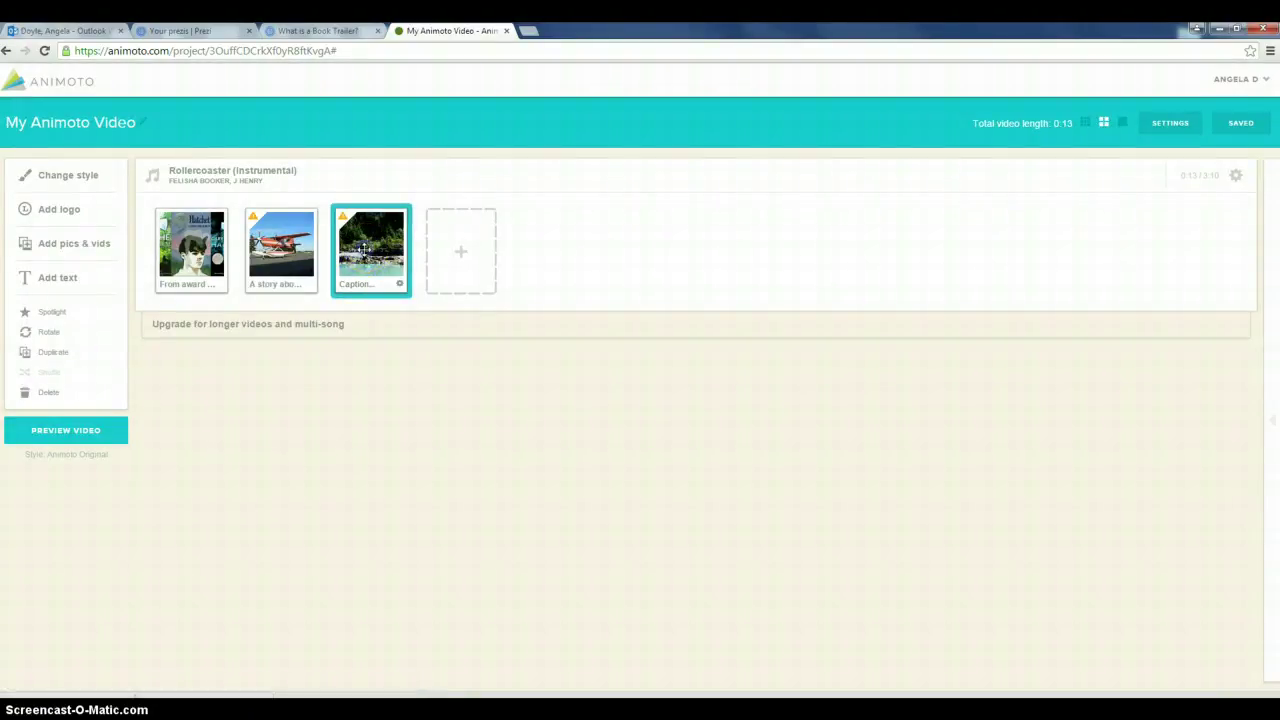
- Caption the wilderness slide 'When tragedy strikes! Alone in the wilderness.' and save it
{"action": "left_click", "coordinate": [364, 249]}
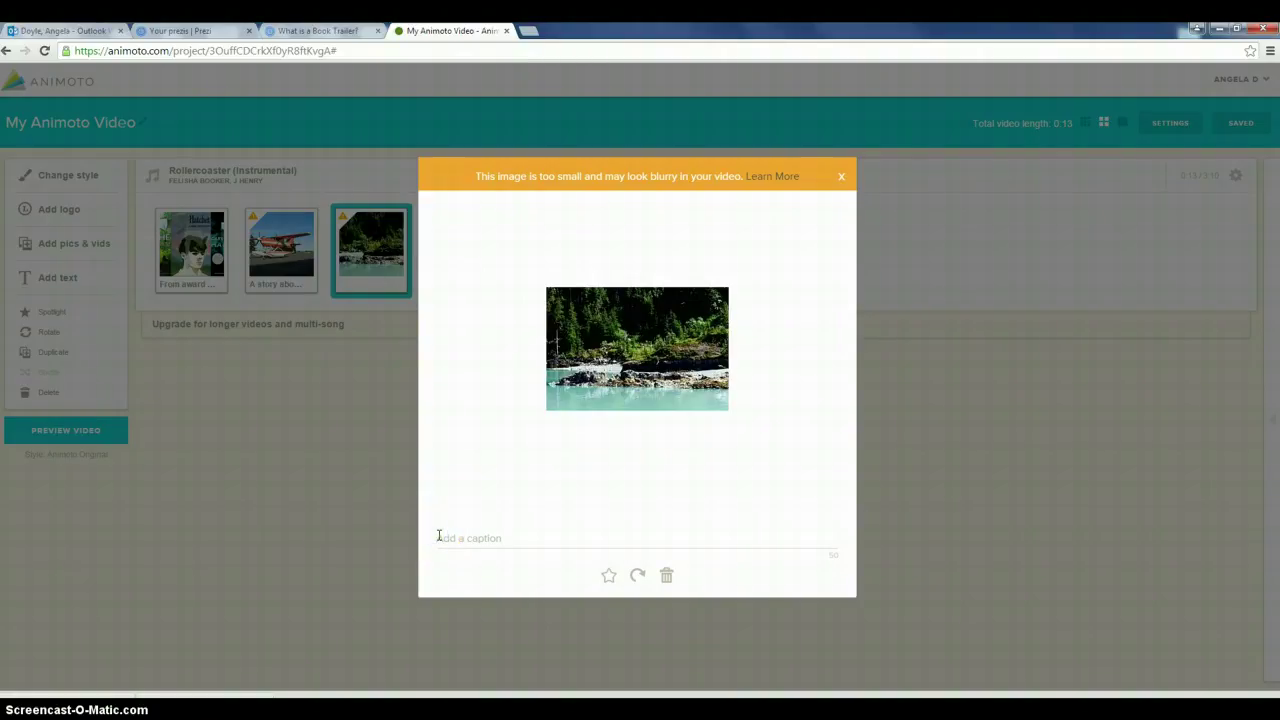
{"action": "left_click", "coordinate": [438, 537]}
{"action": "type", "text": "Th"}
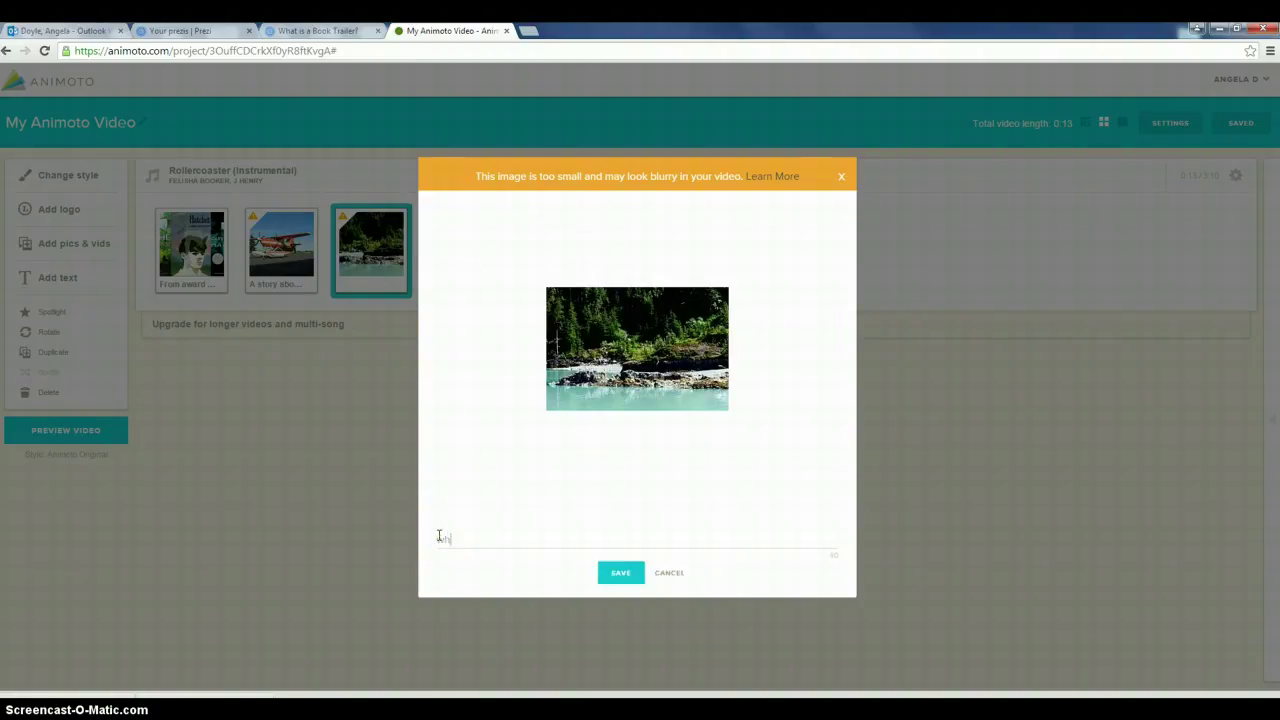
{"action": "type", "text": "en tragedy strikes! Alon"}
{"action": "type", "text": "e in the wilderne"}
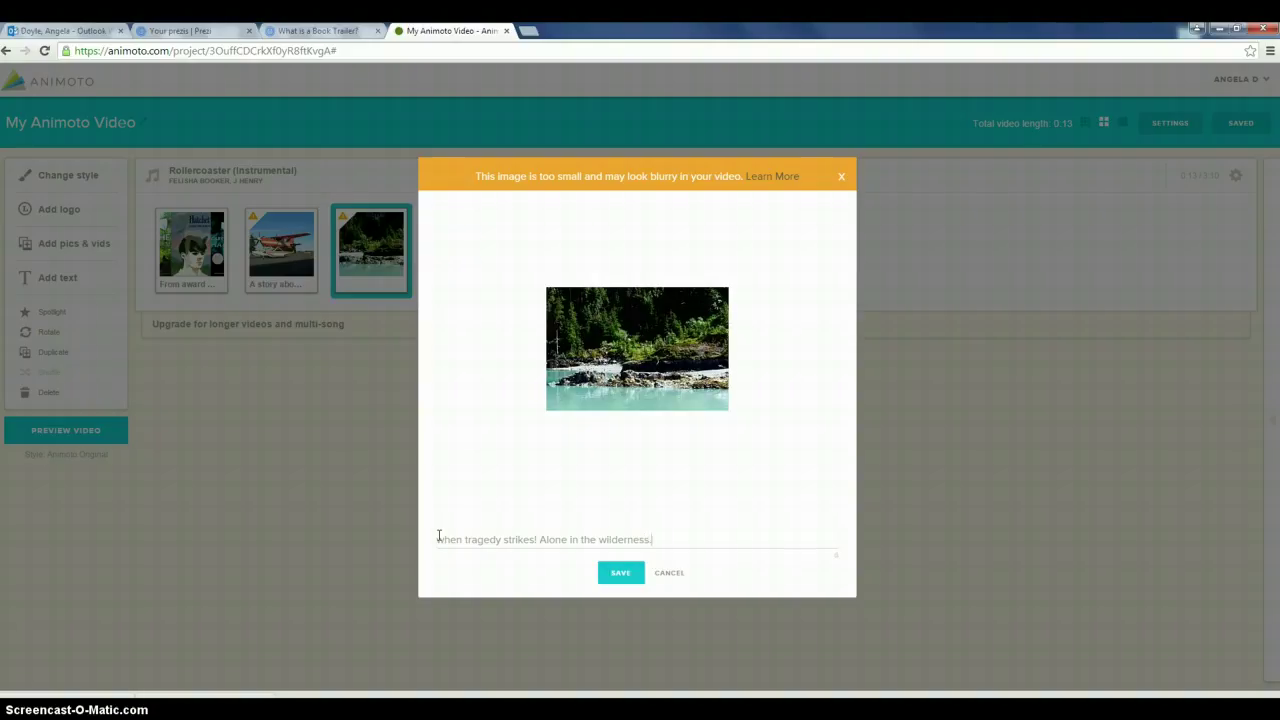
{"action": "type", "text": "ss."}
{"action": "left_click", "coordinate": [620, 572]}
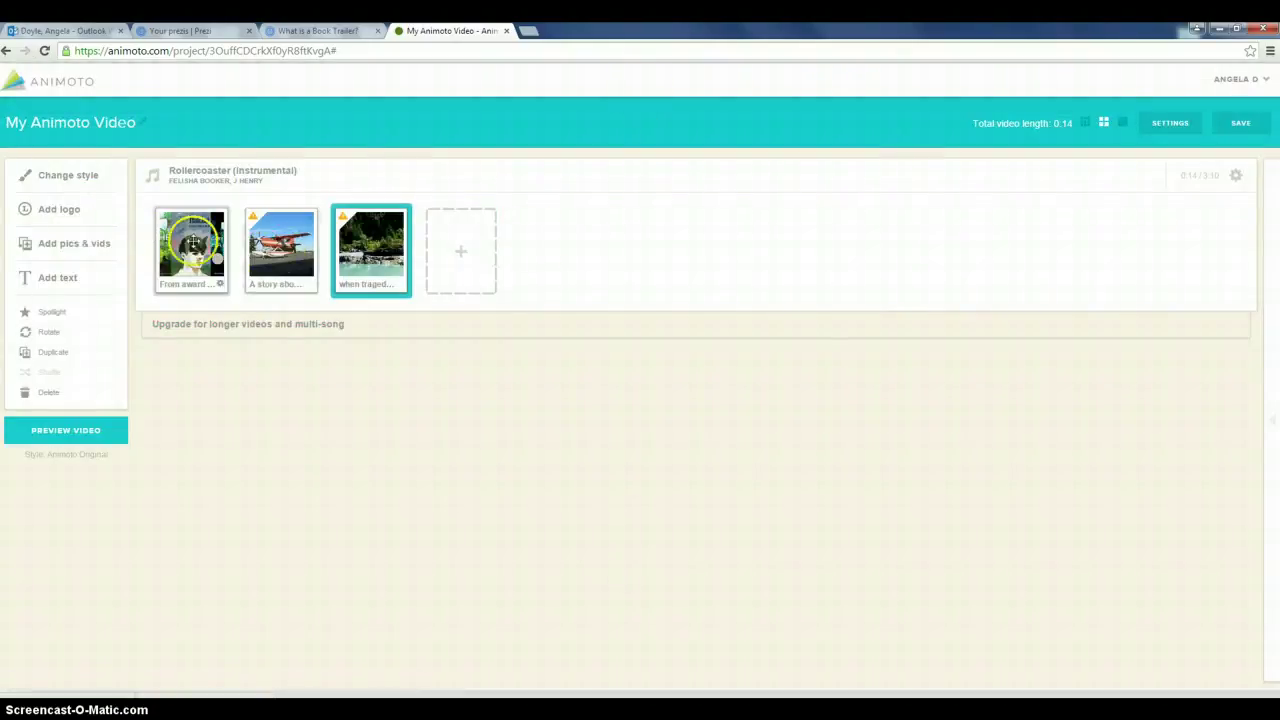
- Upload the 'Hatchet boy' photo from the computer as the fourth slide
{"action": "left_click", "coordinate": [88, 245]}
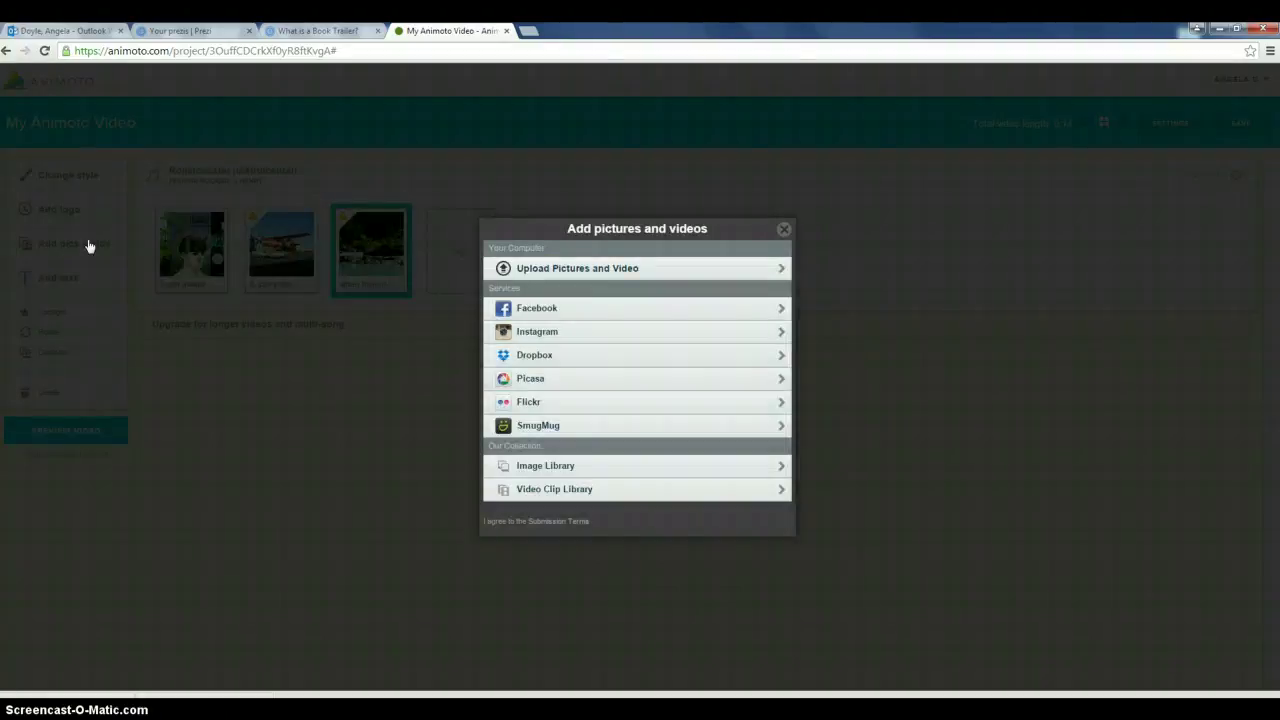
{"action": "left_click", "coordinate": [580, 272]}
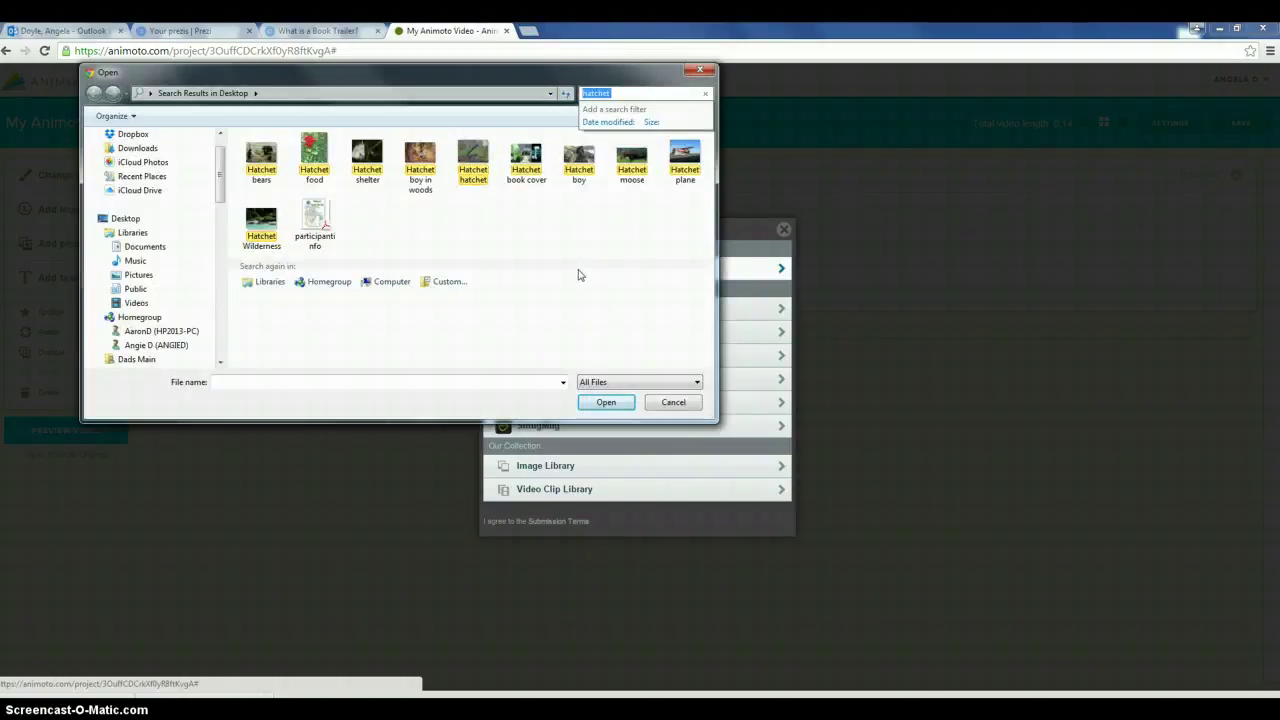
{"action": "left_click", "coordinate": [580, 251]}
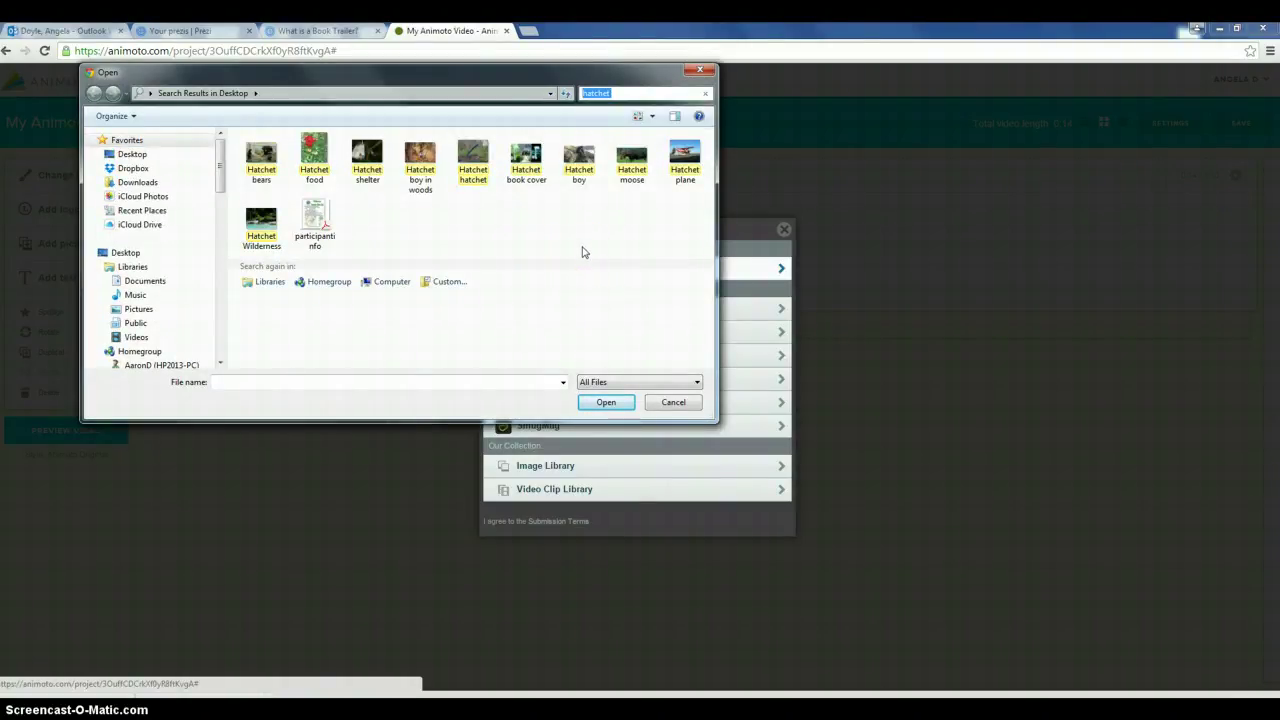
{"action": "double_click", "coordinate": [582, 158]}
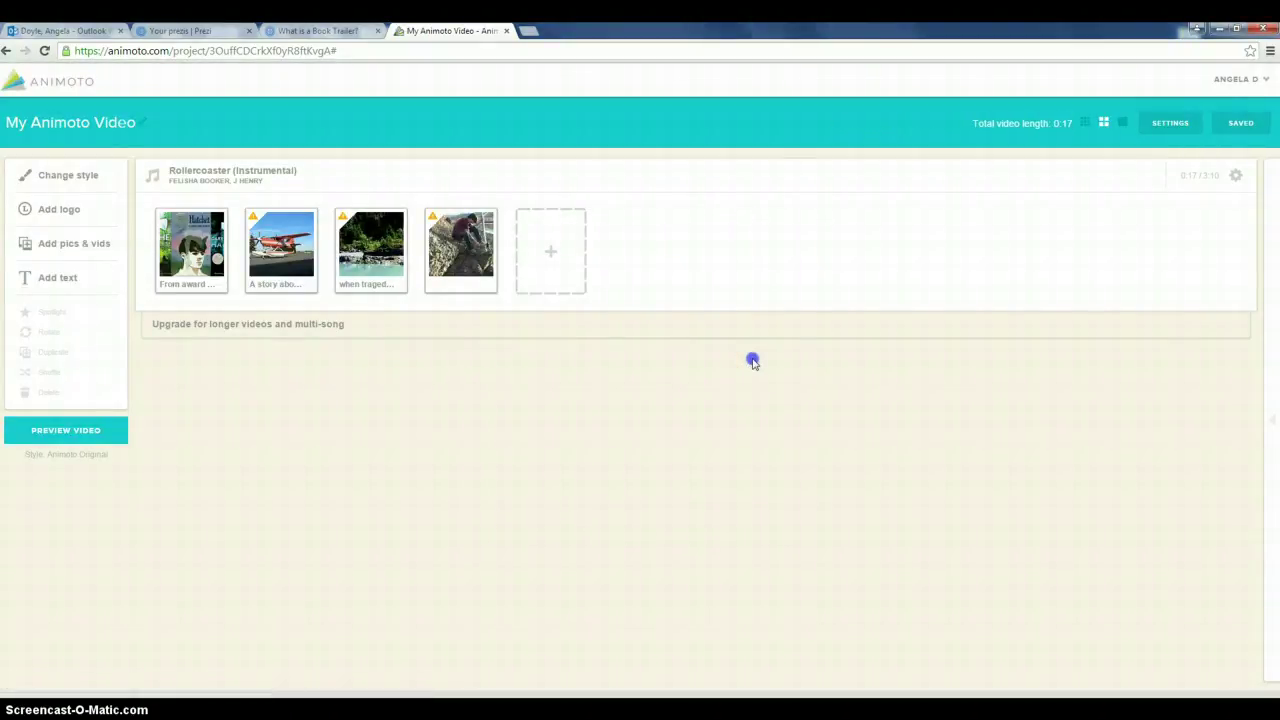
- Caption the boy-on-the-rocks photo 'with only himself.' and save it
{"action": "double_click", "coordinate": [474, 291]}
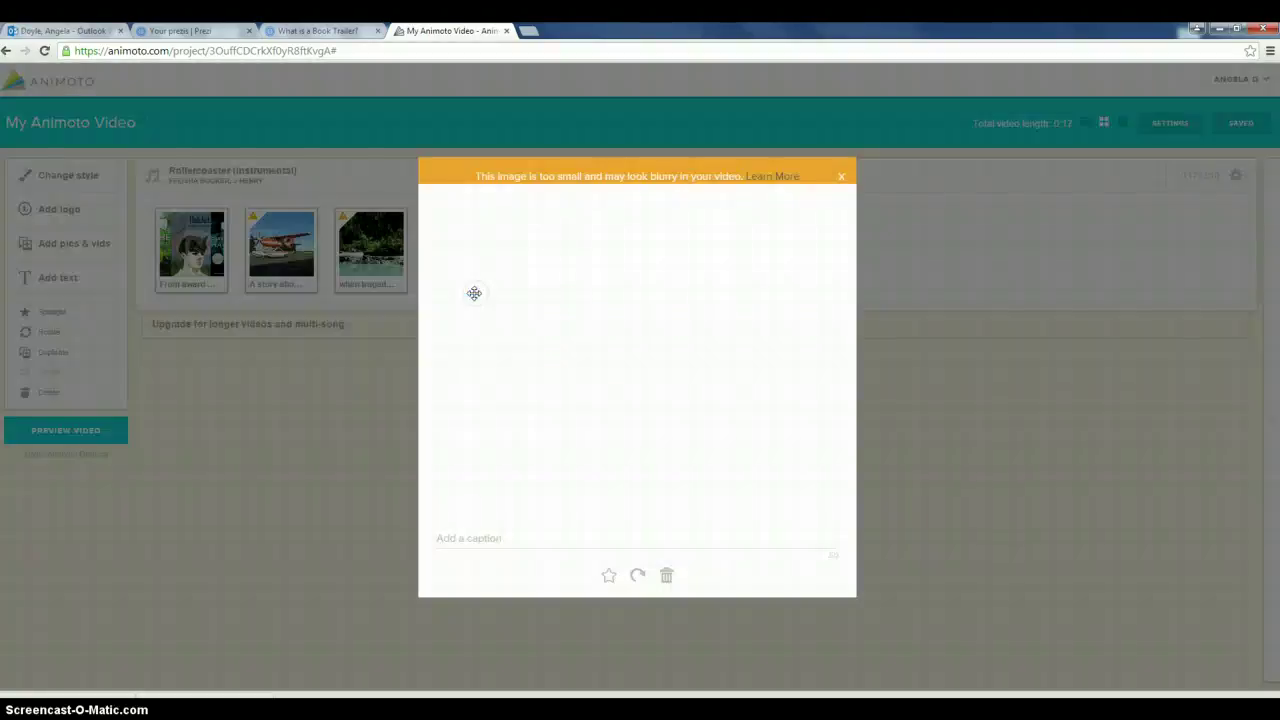
{"action": "left_click", "coordinate": [477, 540]}
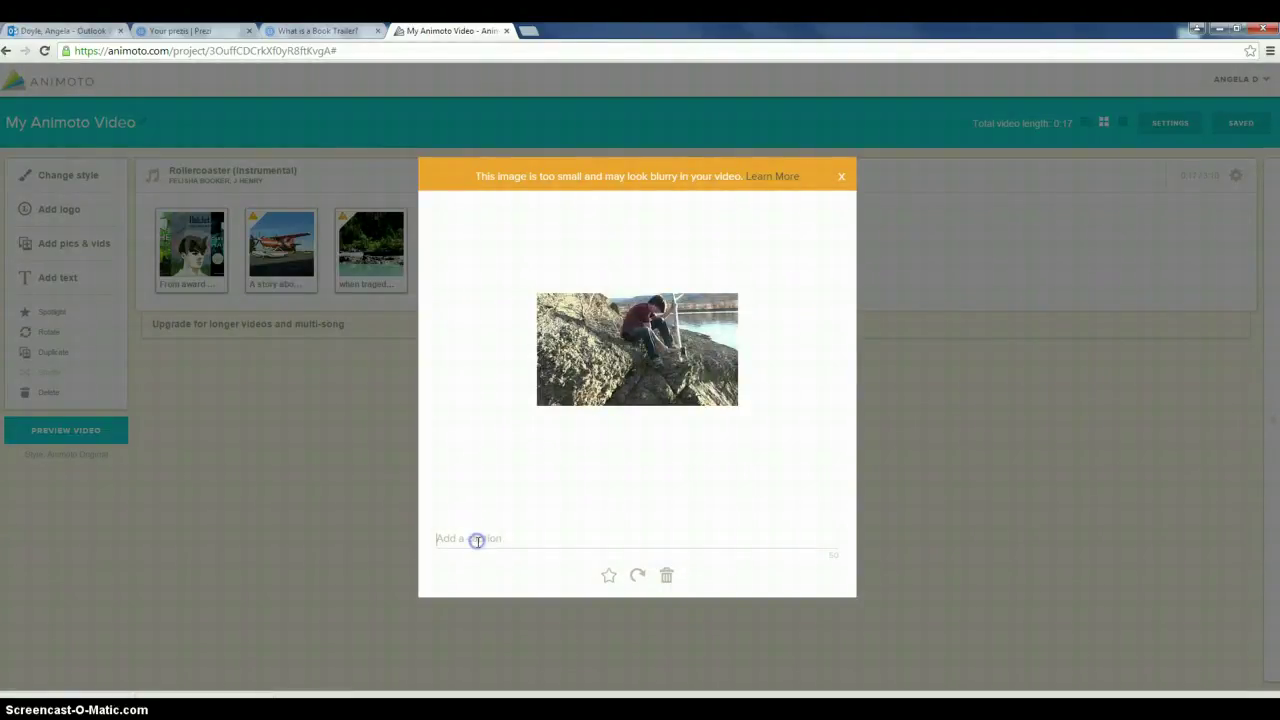
{"action": "type", "text": "why"}
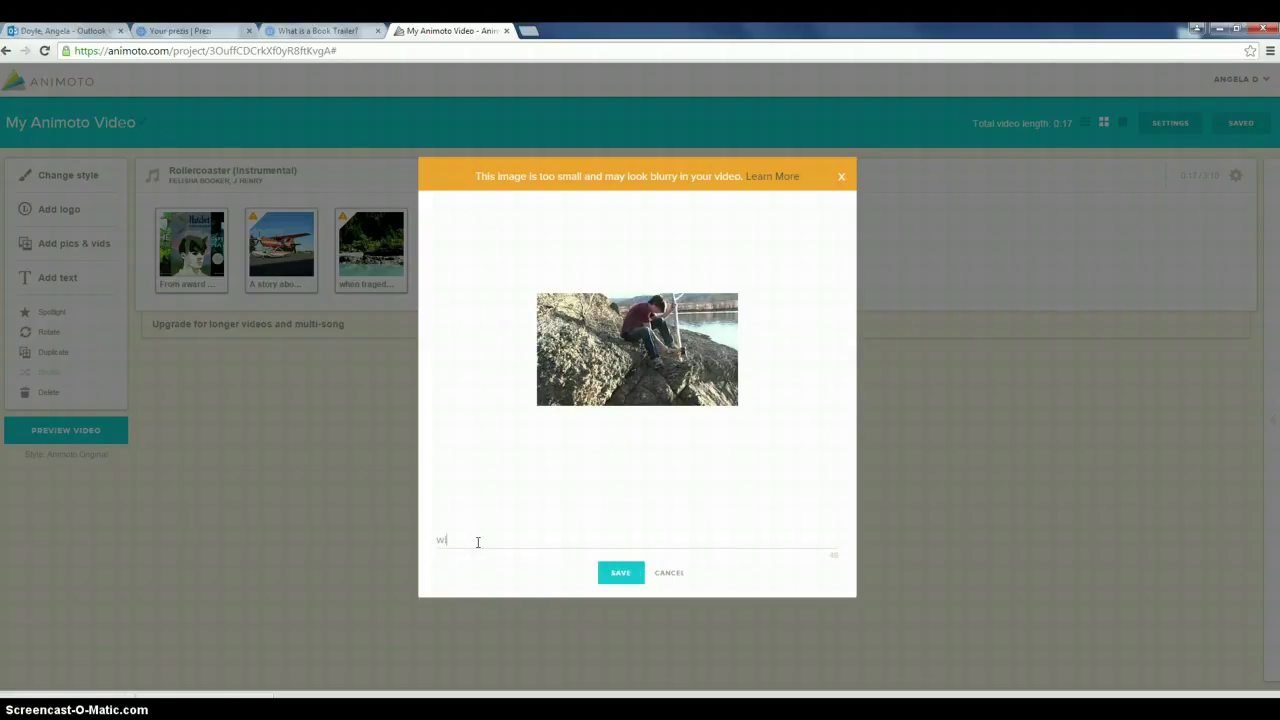
{"action": "type", "text": "th only himself,"}
{"action": "left_click", "coordinate": [621, 572]}
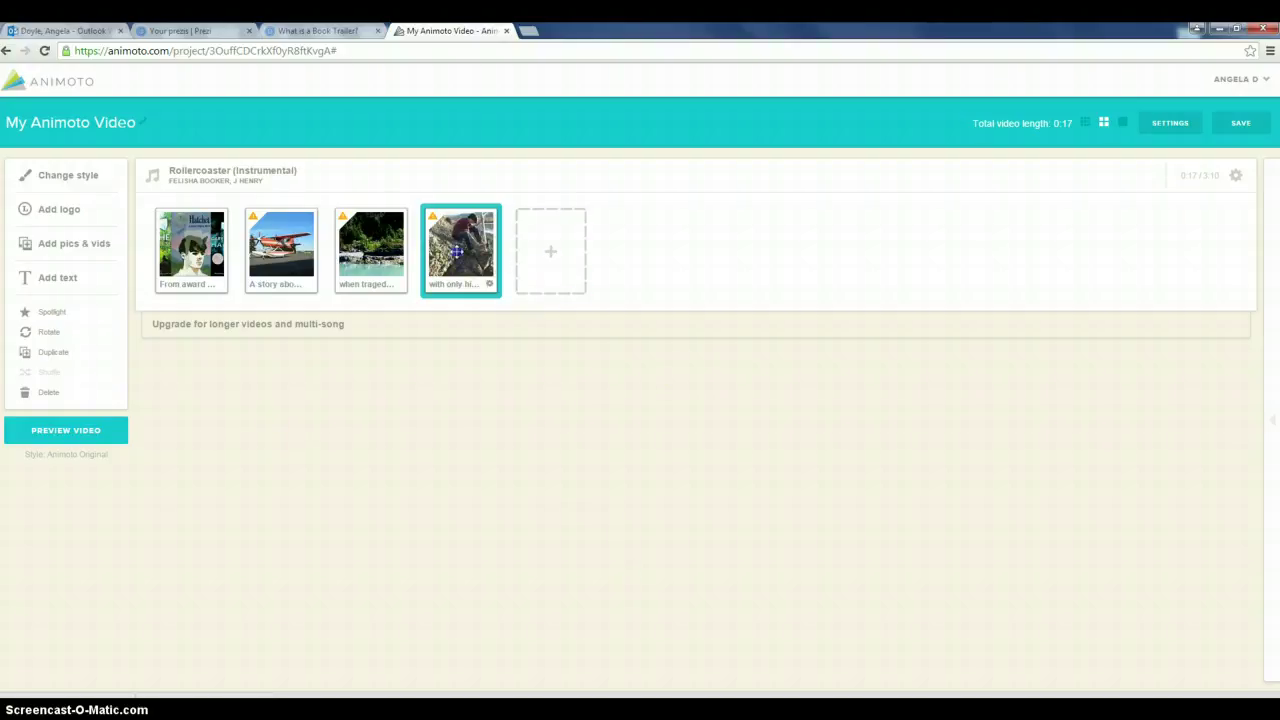
- Keep the boy-on-the-rocks photo last and spotlight it, lengthening the video to 0:21
{"action": "left_click_drag", "start_coordinate": [460, 250], "coordinate": [345, 255]}
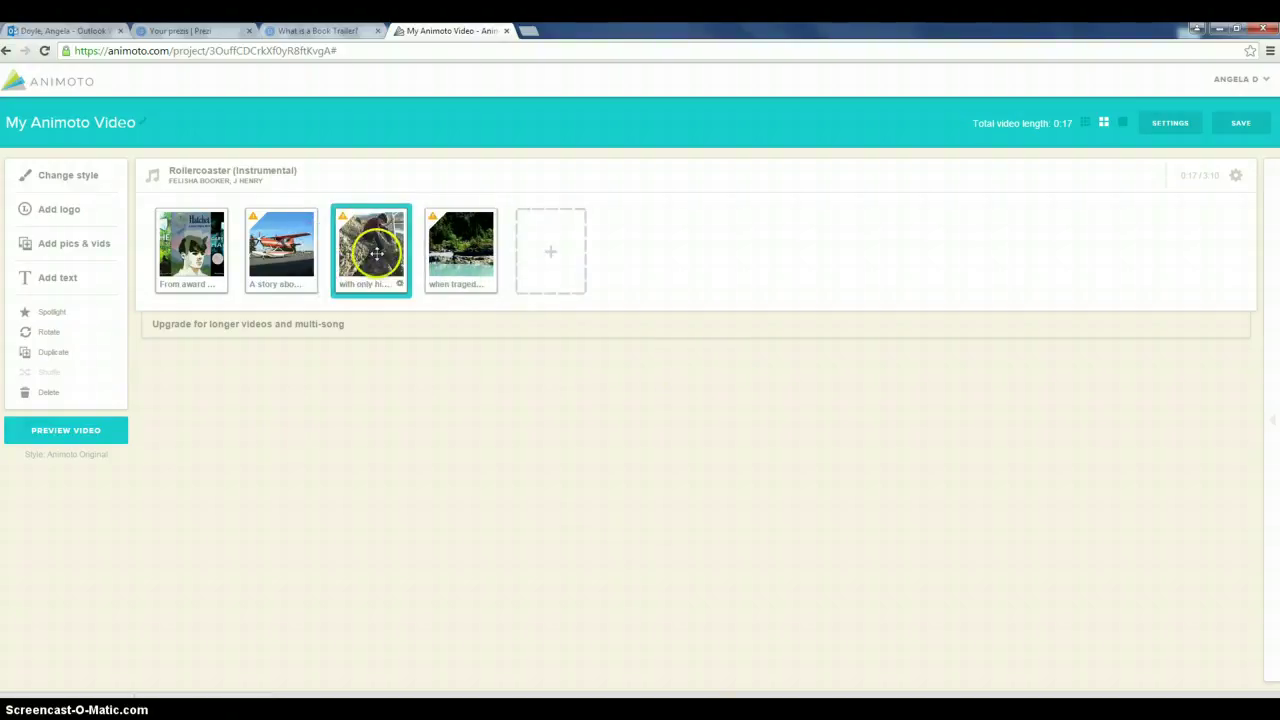
{"action": "left_click_drag", "start_coordinate": [475, 265], "coordinate": [476, 265]}
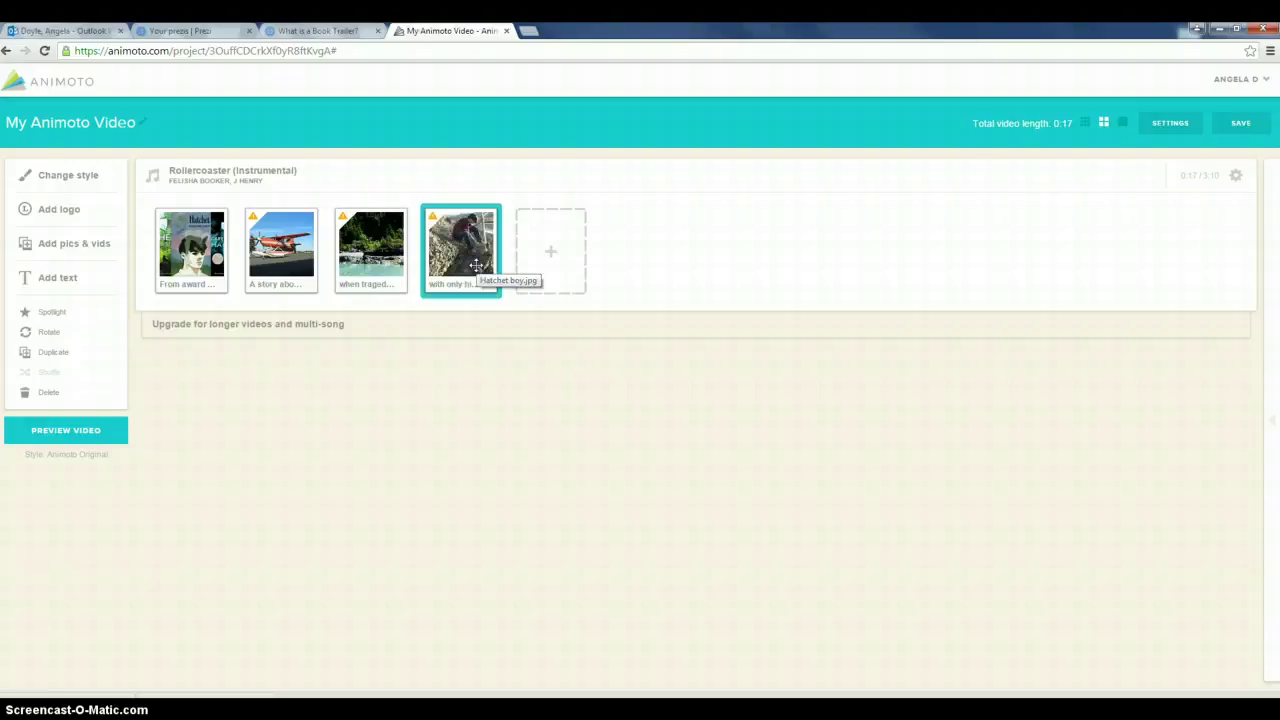
{"action": "left_click", "coordinate": [62, 315]}
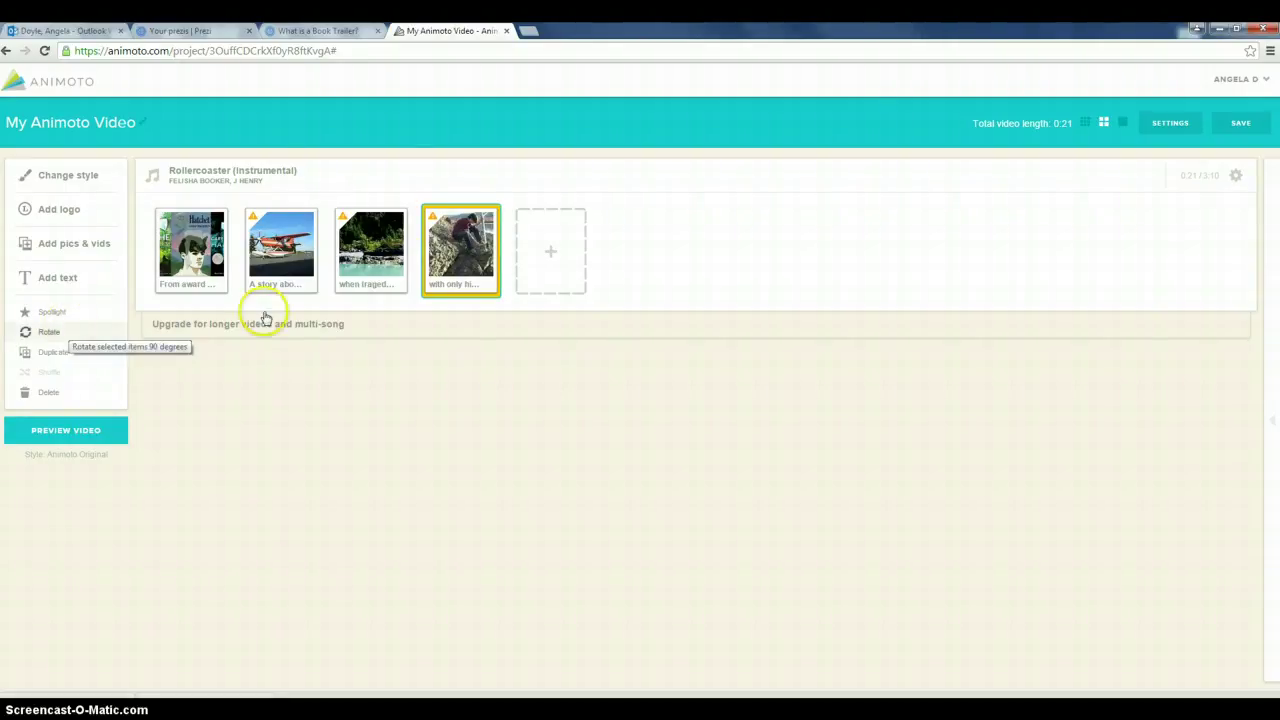
{"action": "left_click", "coordinate": [467, 240]}
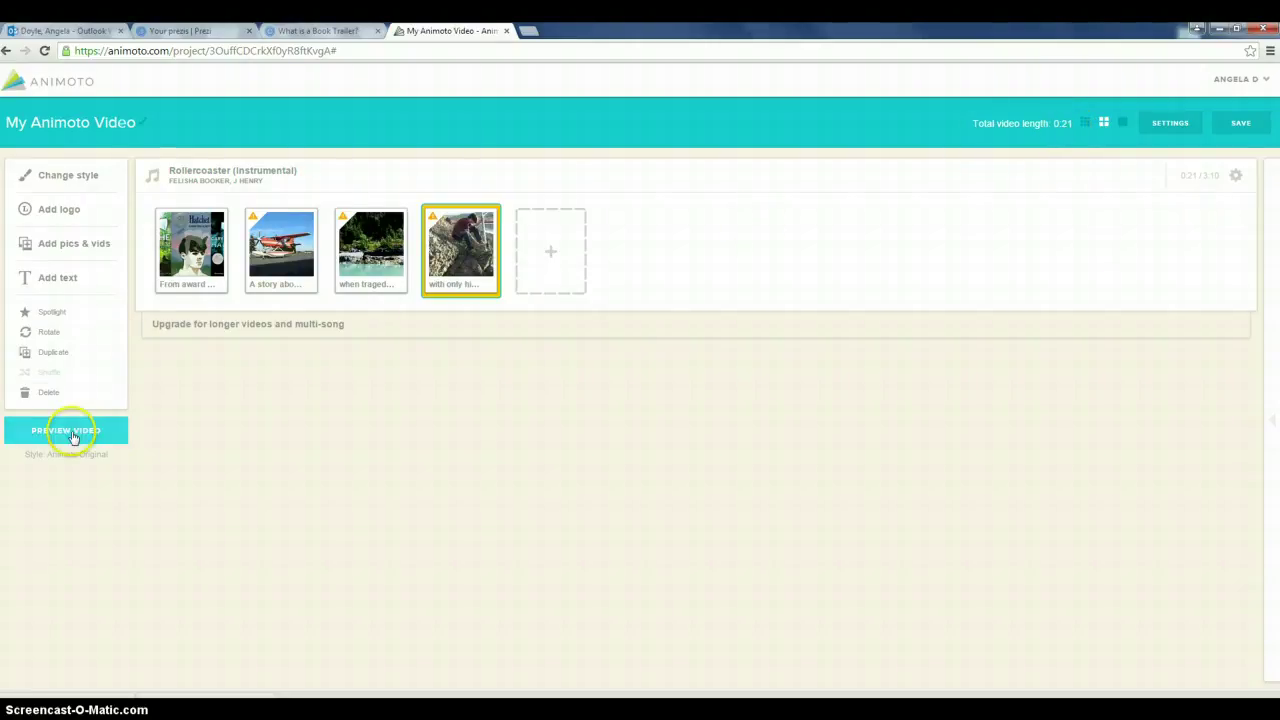
- Swap the Rollercoaster (Instrumental) soundtrack for Arcadia from the Full Music Library
{"action": "left_click", "coordinate": [223, 176]}
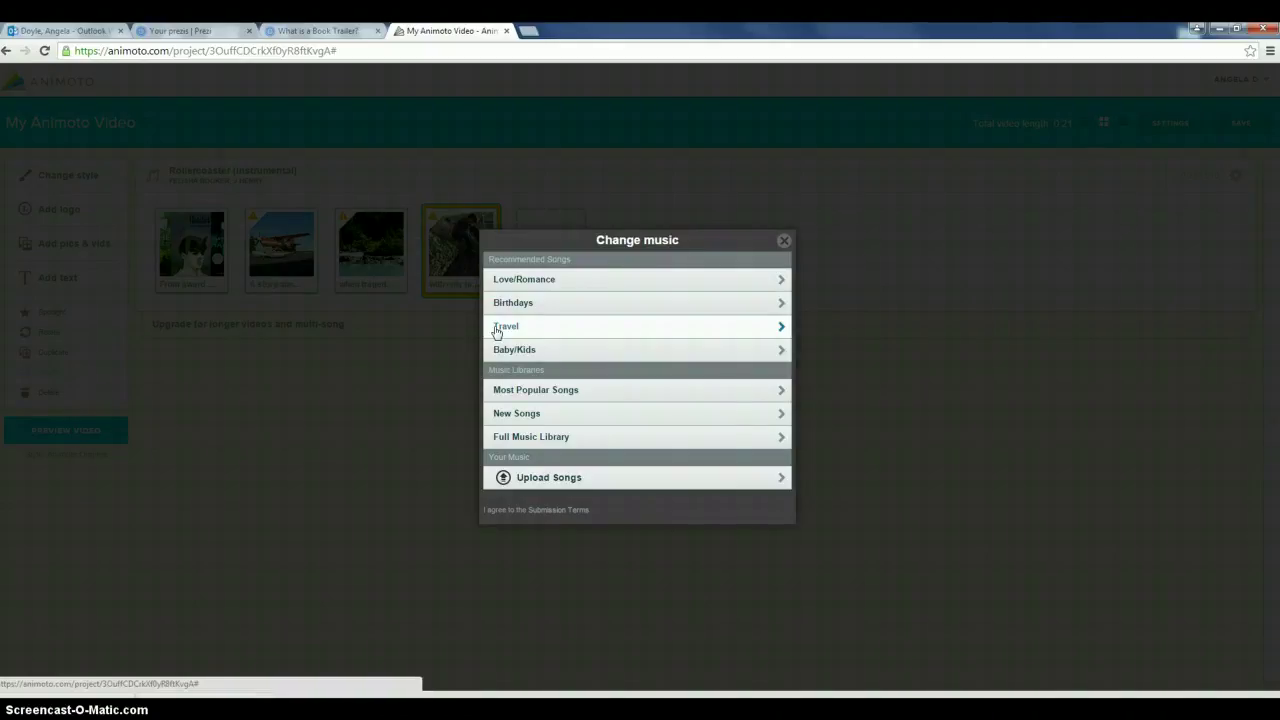
{"action": "left_click", "coordinate": [536, 441]}
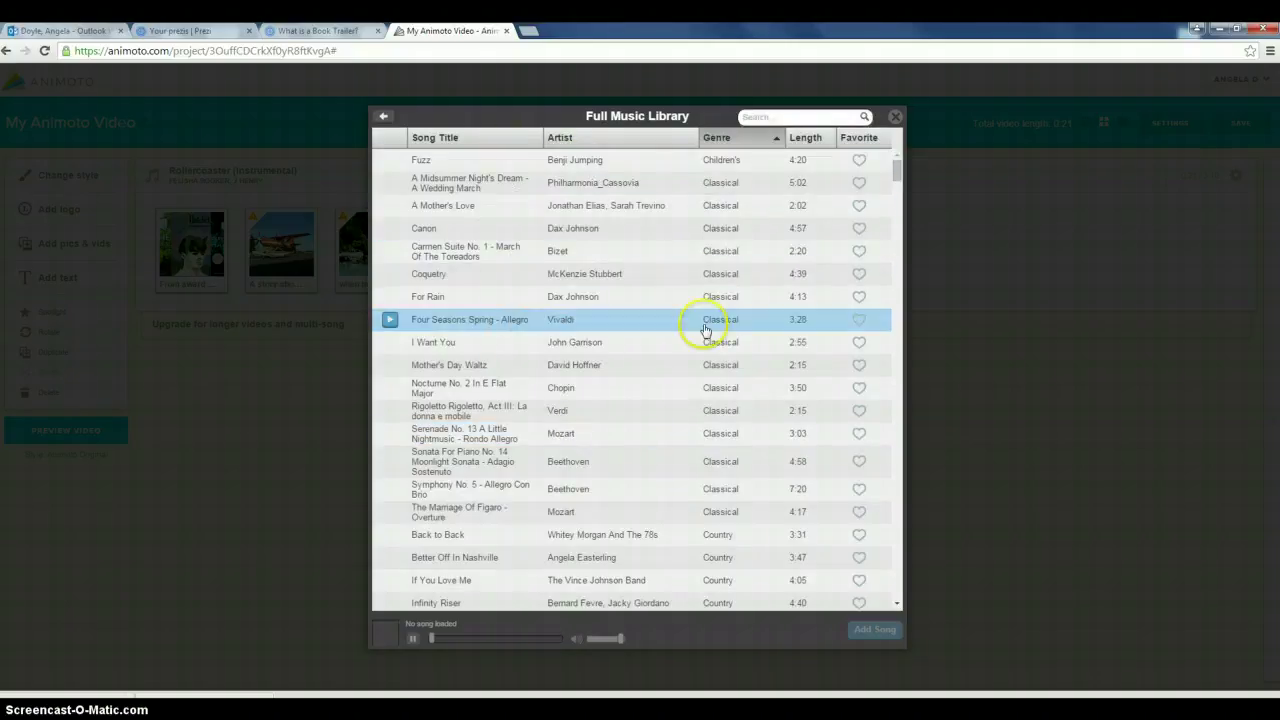
{"action": "left_click", "coordinate": [756, 117]}
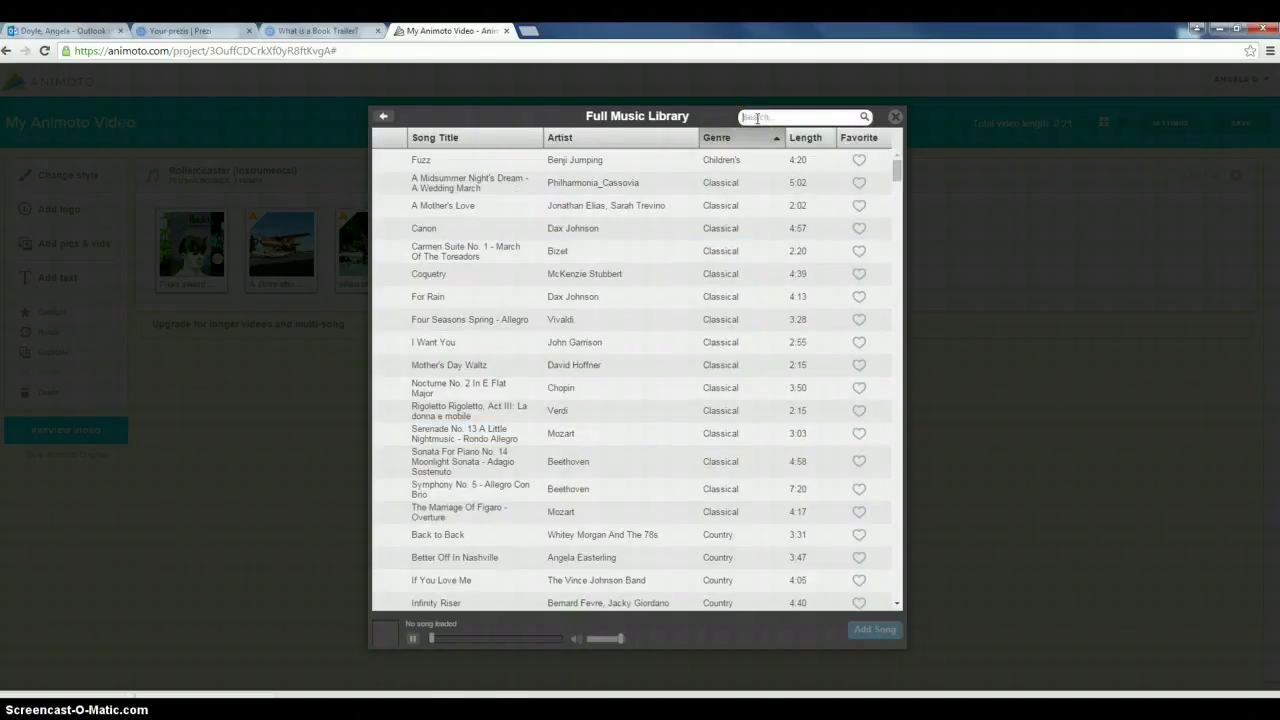
{"action": "type", "text": "Arcadia"}
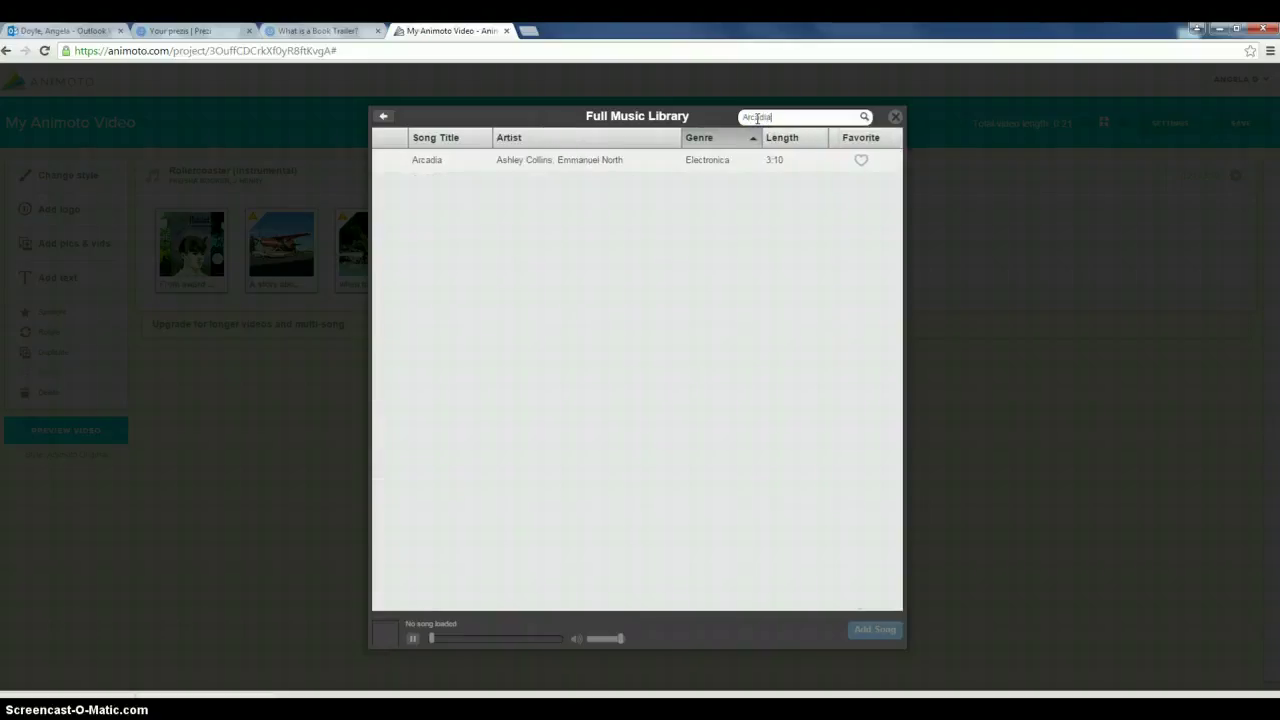
{"action": "left_click", "coordinate": [863, 116]}
{"action": "left_click", "coordinate": [571, 158]}
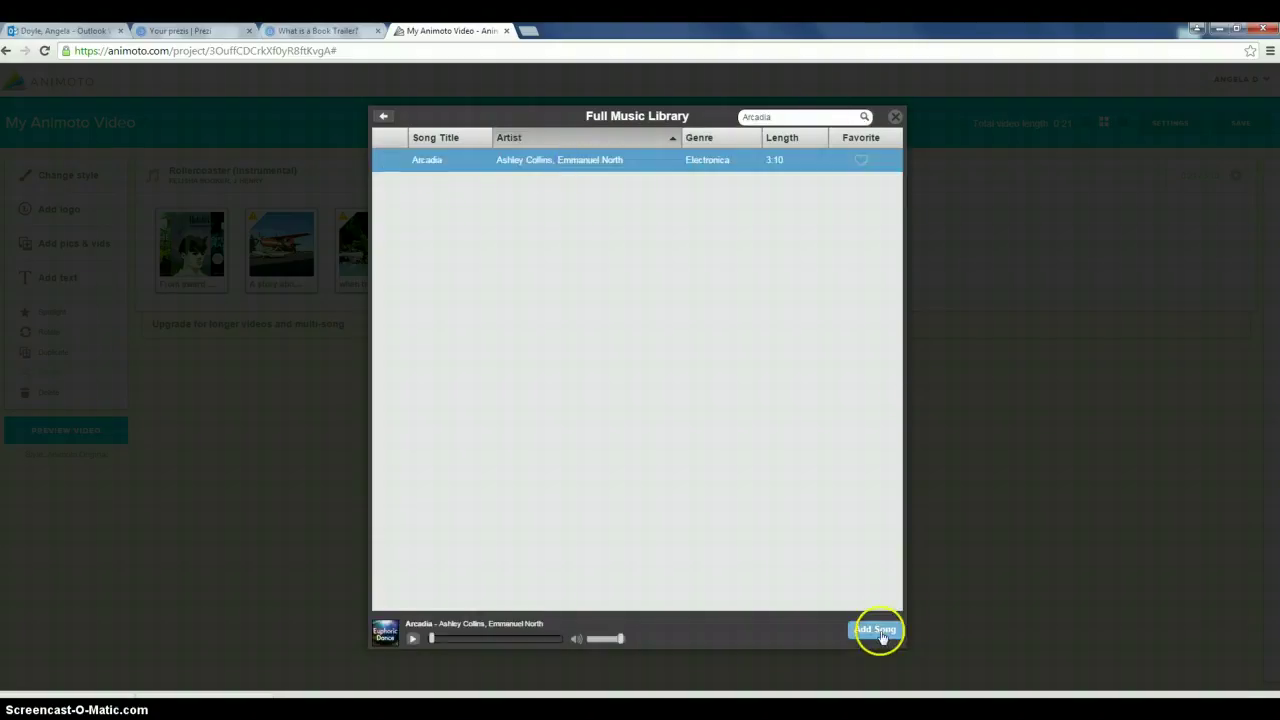
{"action": "mouse_move", "coordinate": [390, 164]}
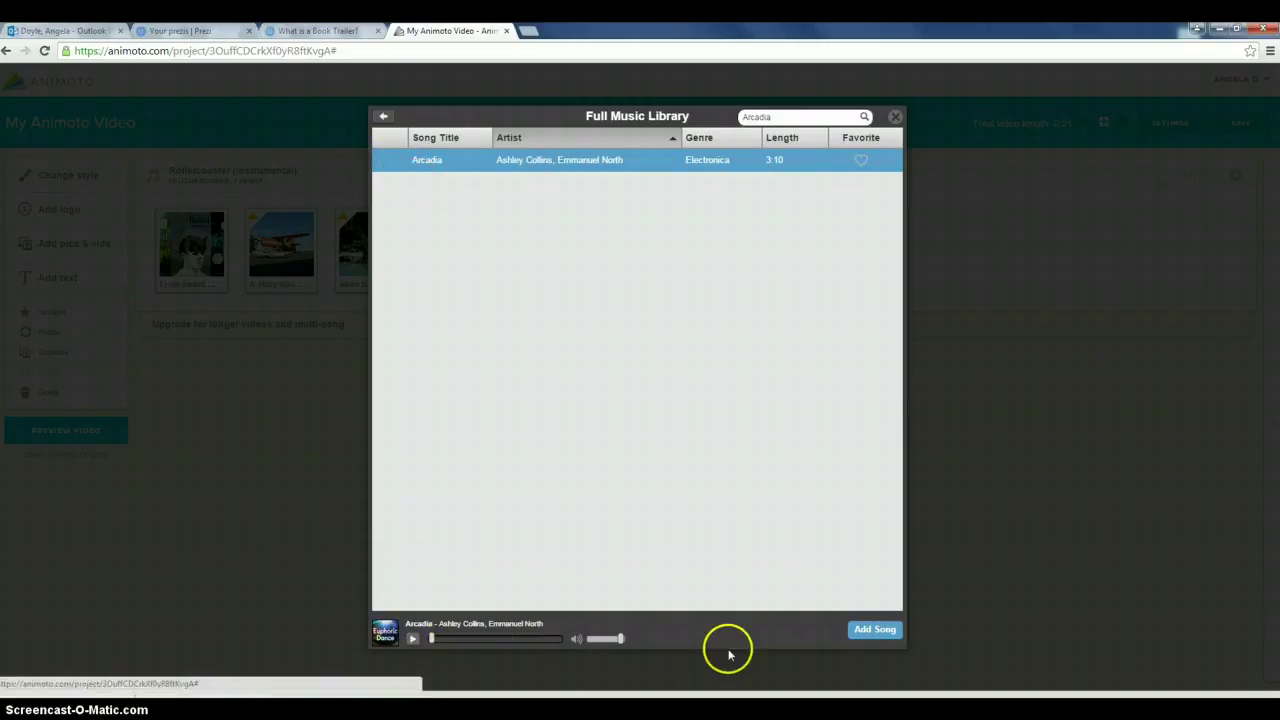
{"action": "left_click", "coordinate": [875, 630]}
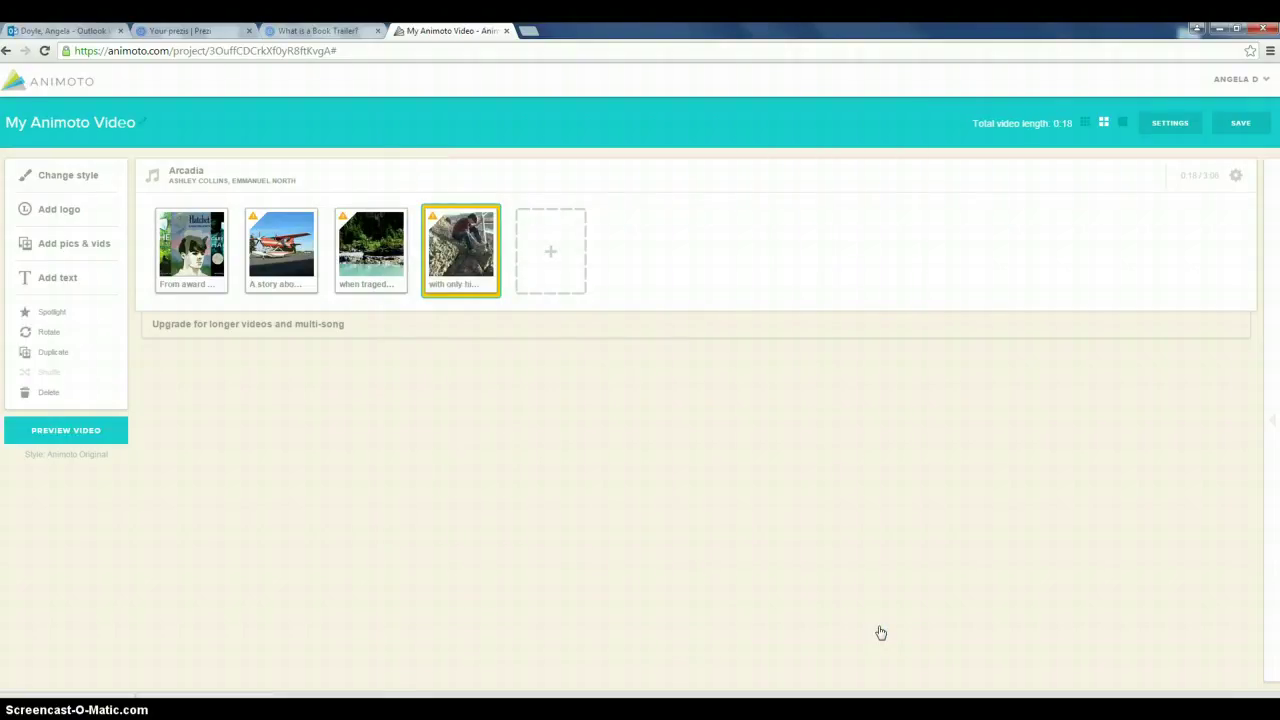
- Preview the video and enter 'Hatchet' as its title
{"action": "left_click", "coordinate": [70, 434]}
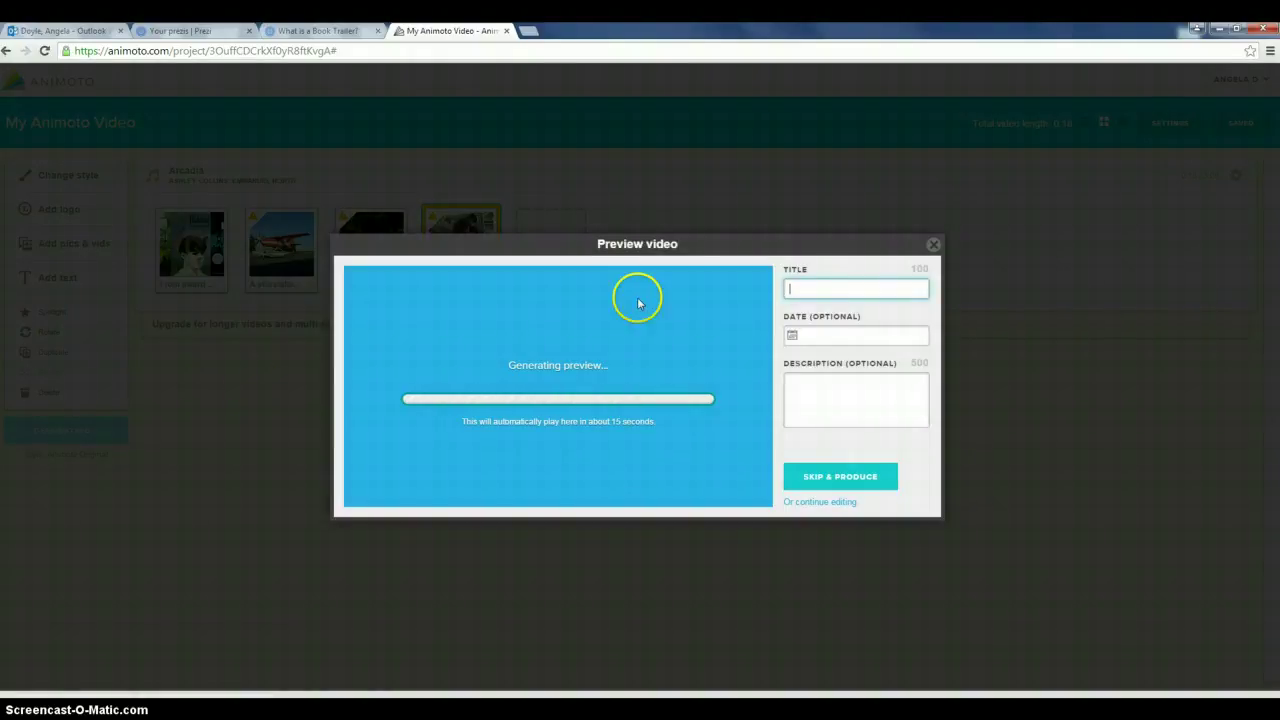
{"action": "type", "text": "Hatc"}
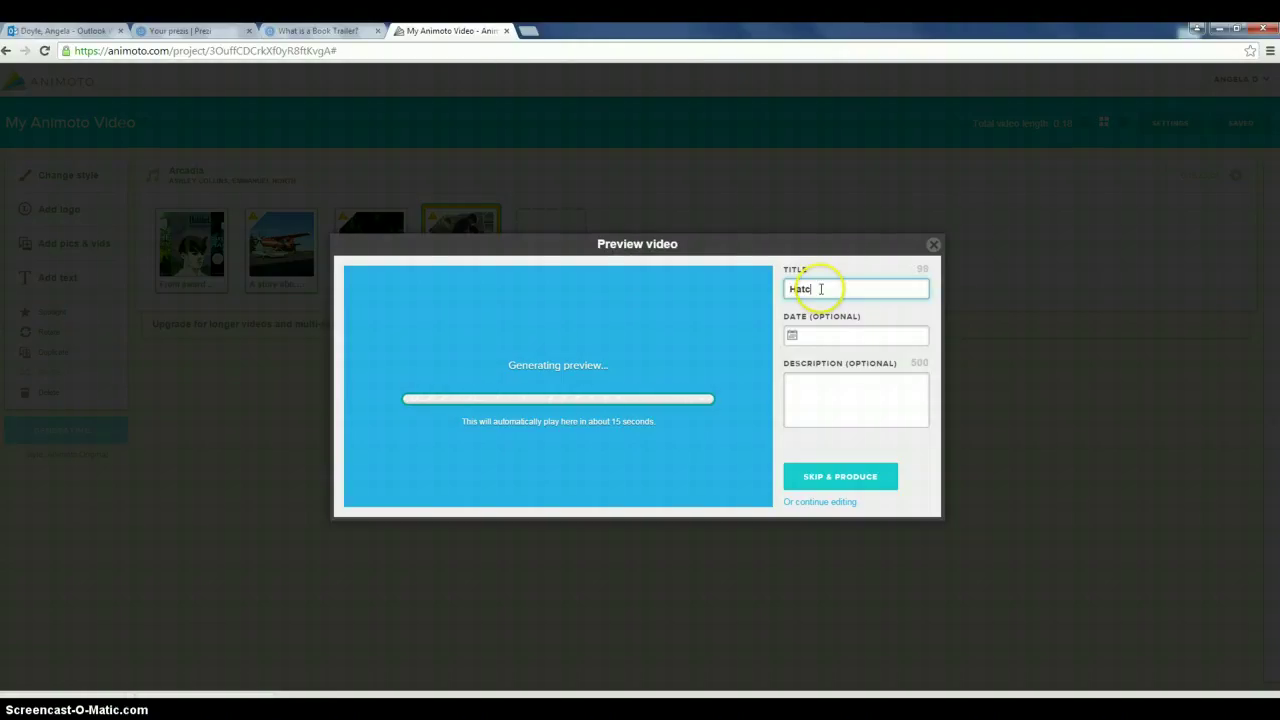
{"action": "type", "text": "het"}
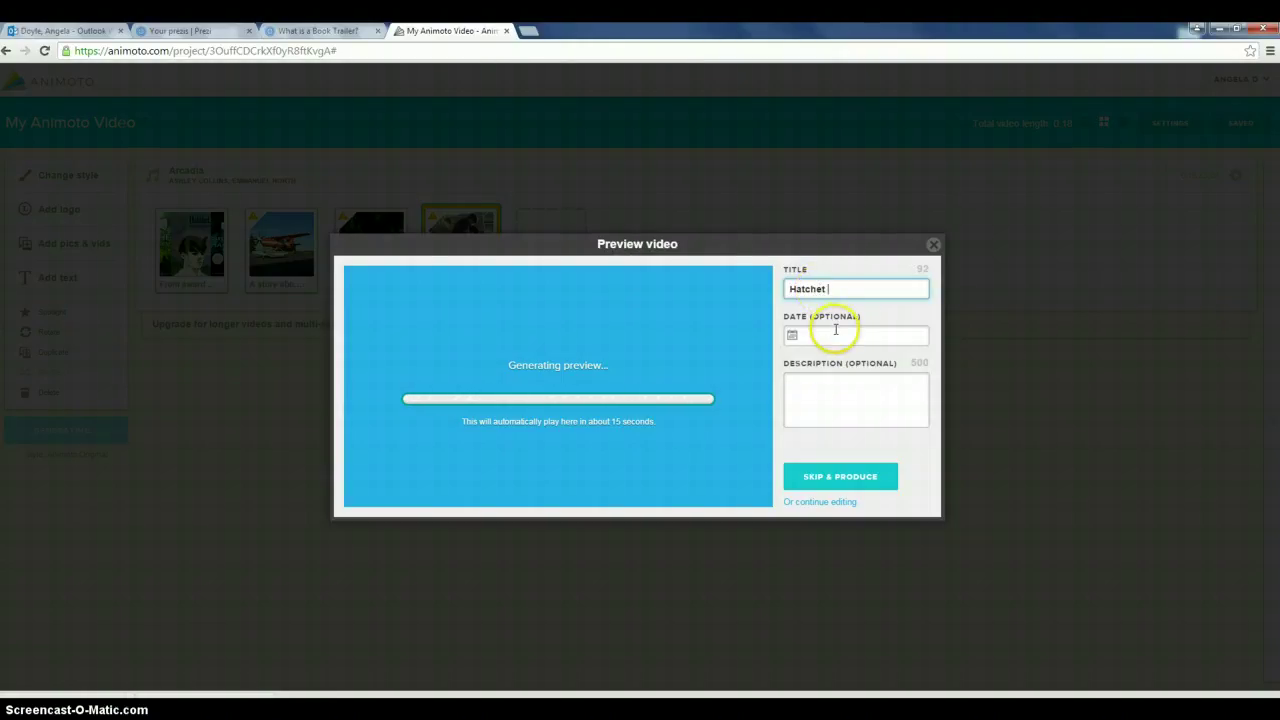
{"action": "left_click", "coordinate": [811, 393]}
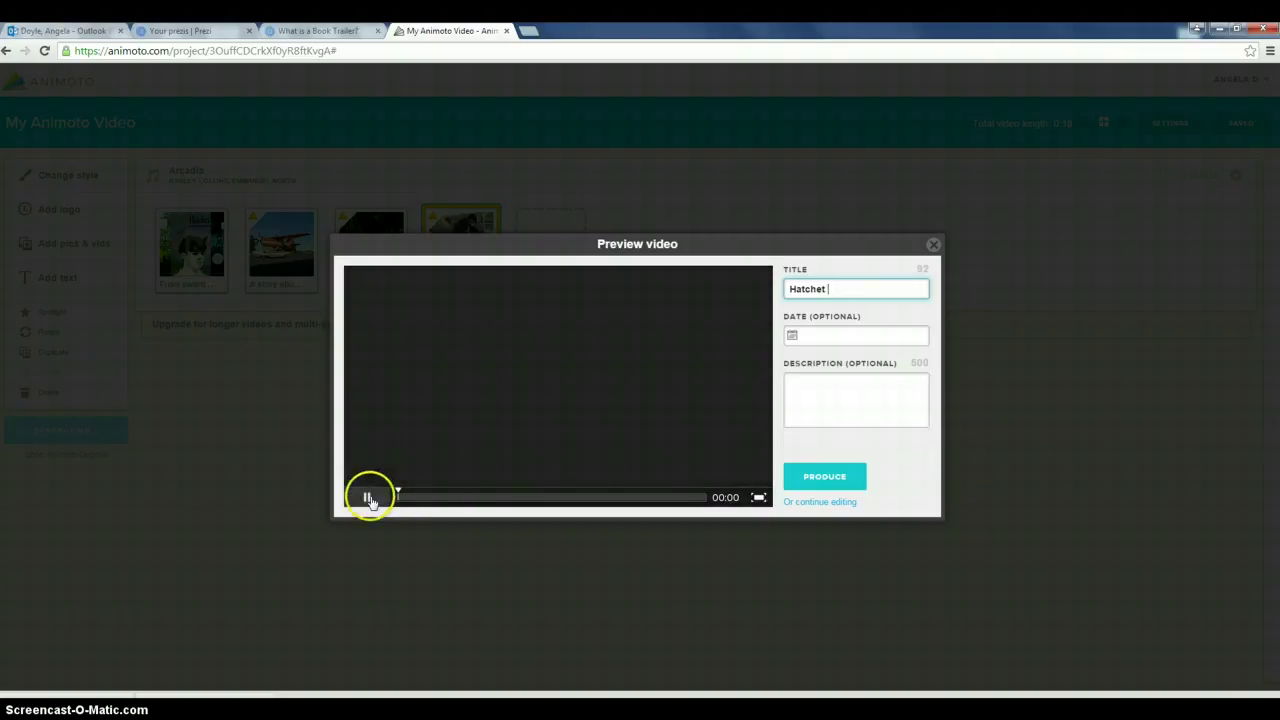
- Play the Hatchet preview, pause it, and return to the editor
{"action": "left_click", "coordinate": [366, 497]}
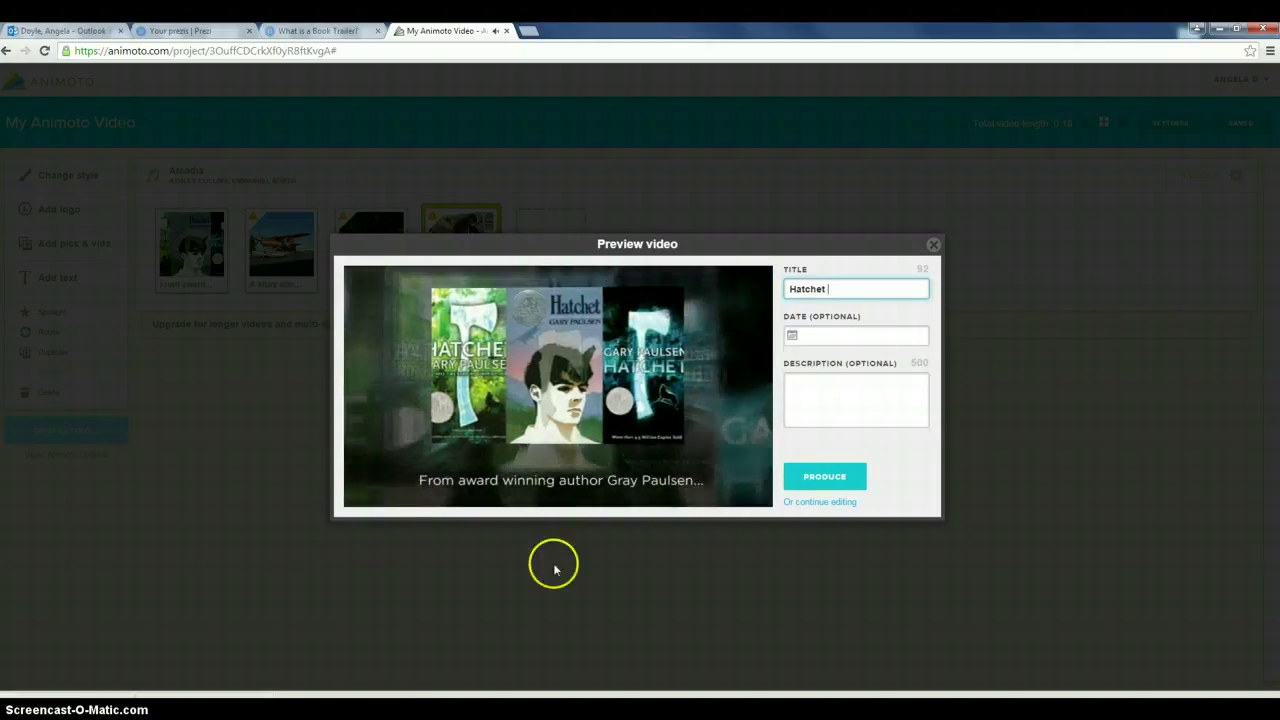
{"action": "mouse_move", "coordinate": [364, 500]}
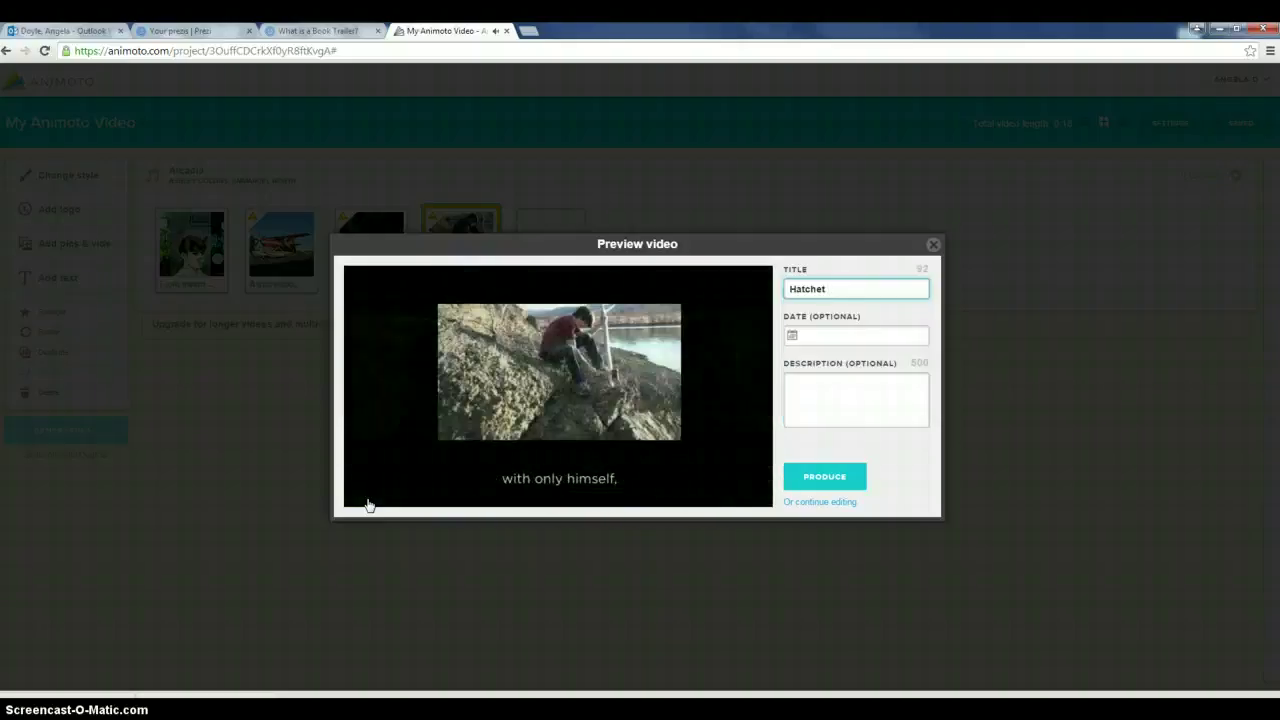
{"action": "left_click", "coordinate": [364, 497]}
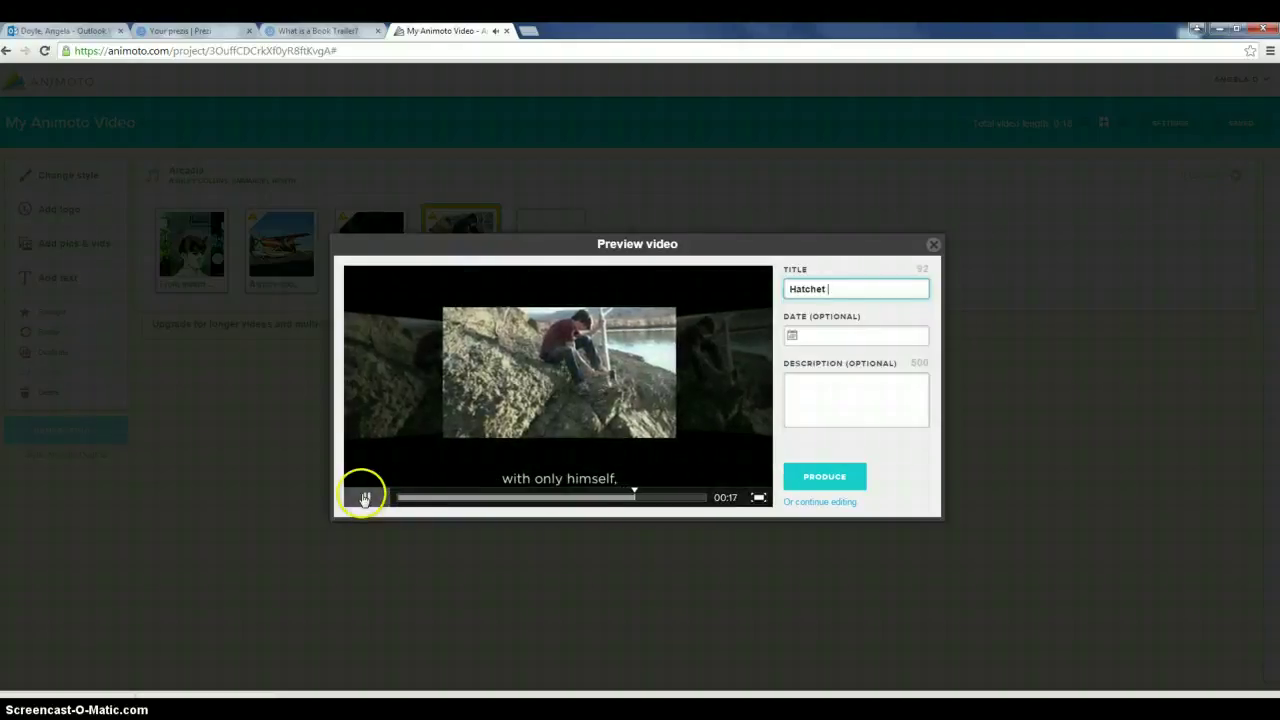
{"action": "left_click", "coordinate": [364, 497]}
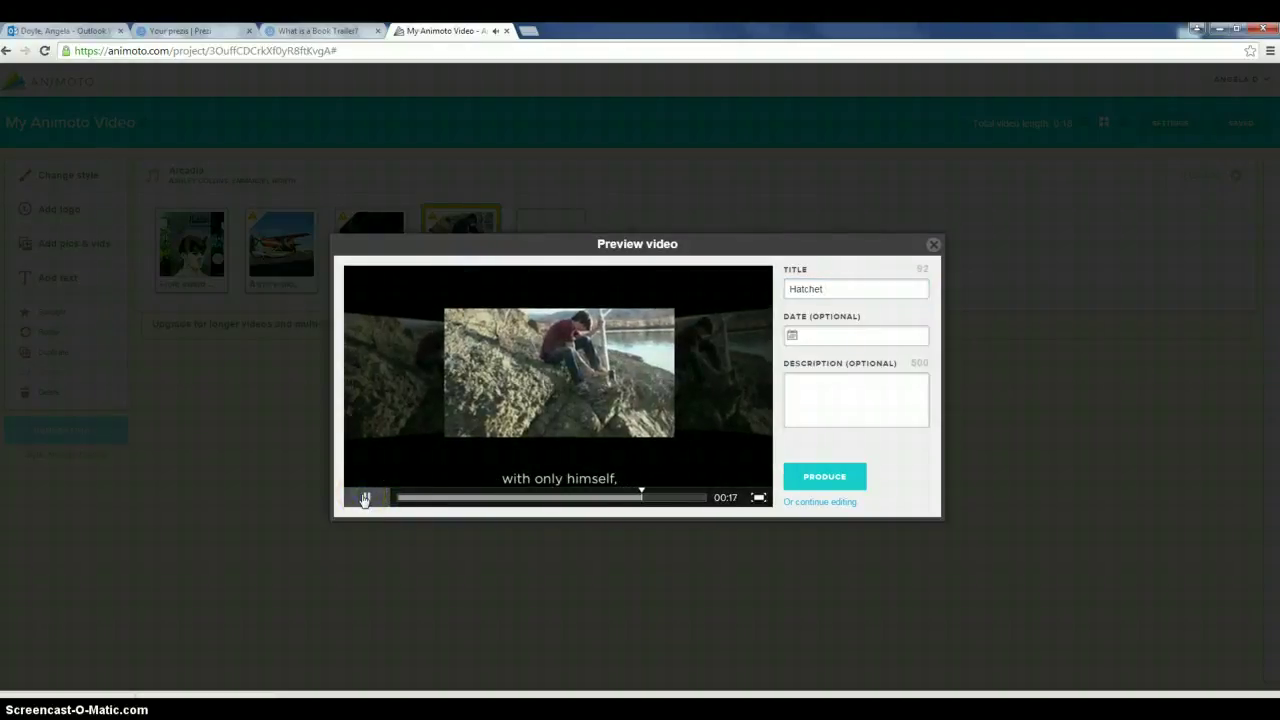
{"action": "left_click", "coordinate": [816, 472]}
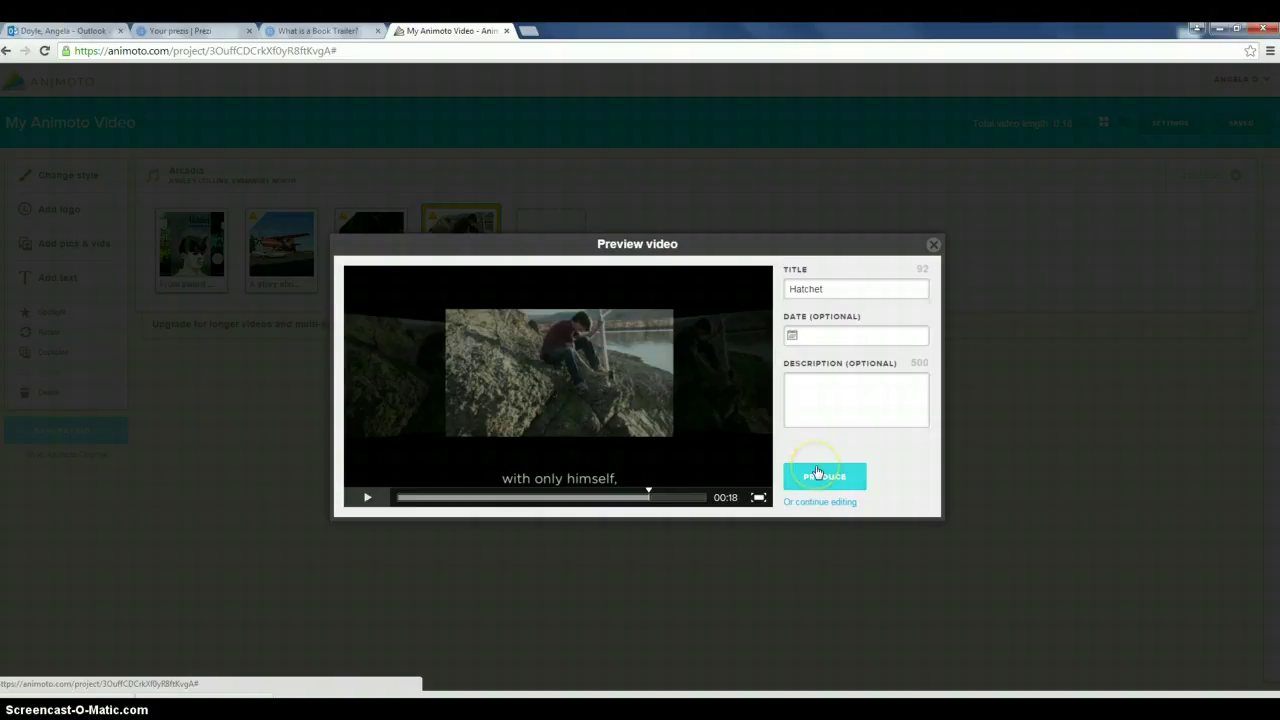
{"action": "left_click", "coordinate": [818, 477]}
{"action": "left_click", "coordinate": [810, 502]}
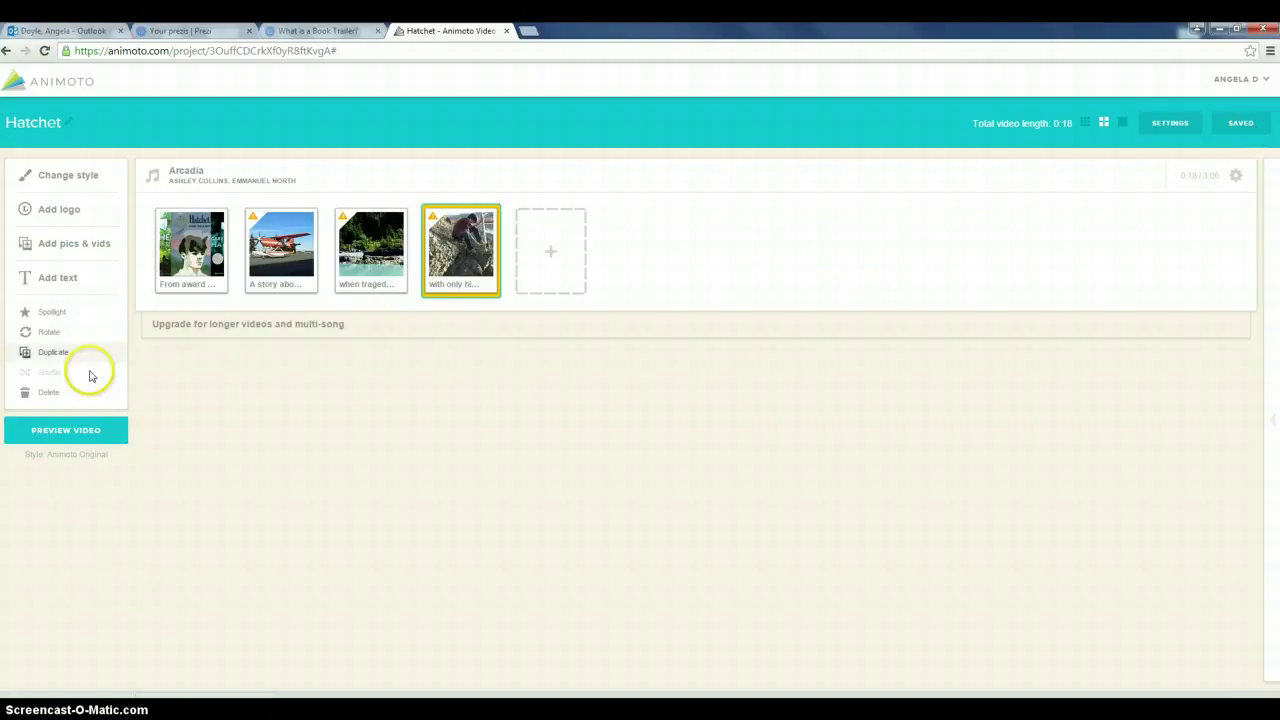
- Enter the preview description 'Book trailer', correcting the 'Bookk' typo
{"action": "left_click", "coordinate": [72, 434]}
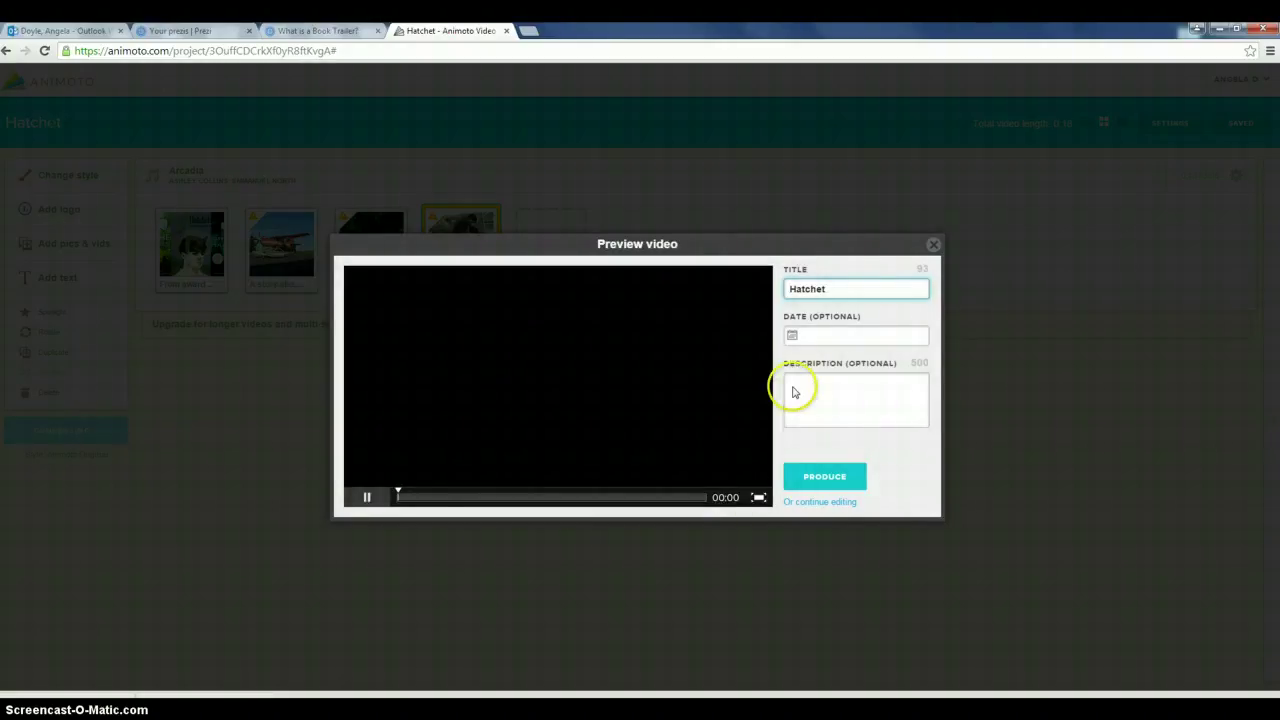
{"action": "left_click", "coordinate": [797, 384]}
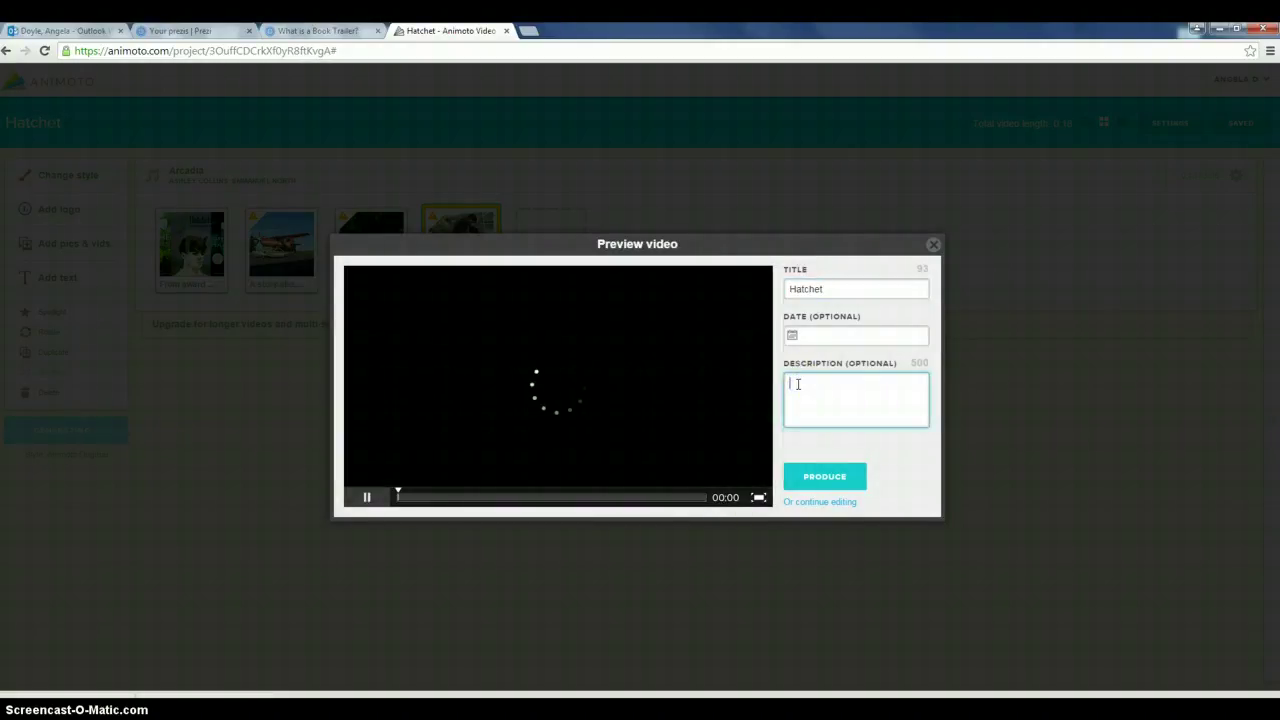
{"action": "type", "text": "Bookk trailer"}
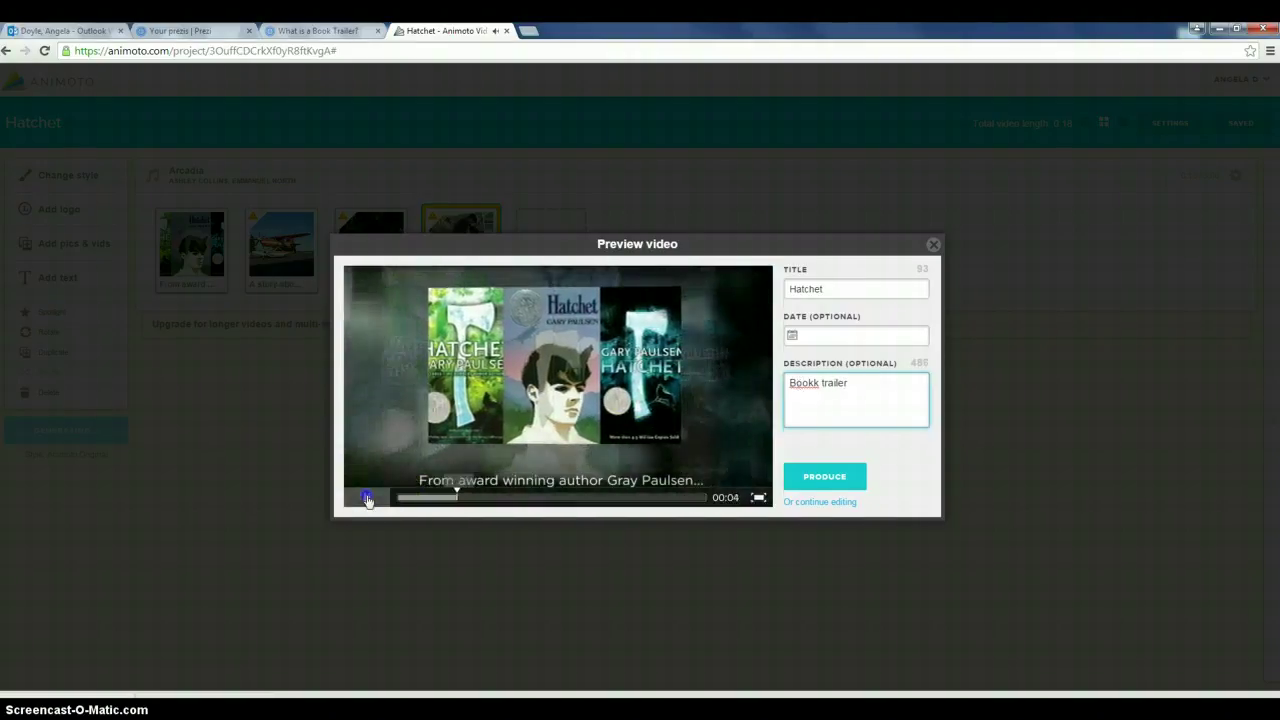
{"action": "left_click", "coordinate": [366, 498]}
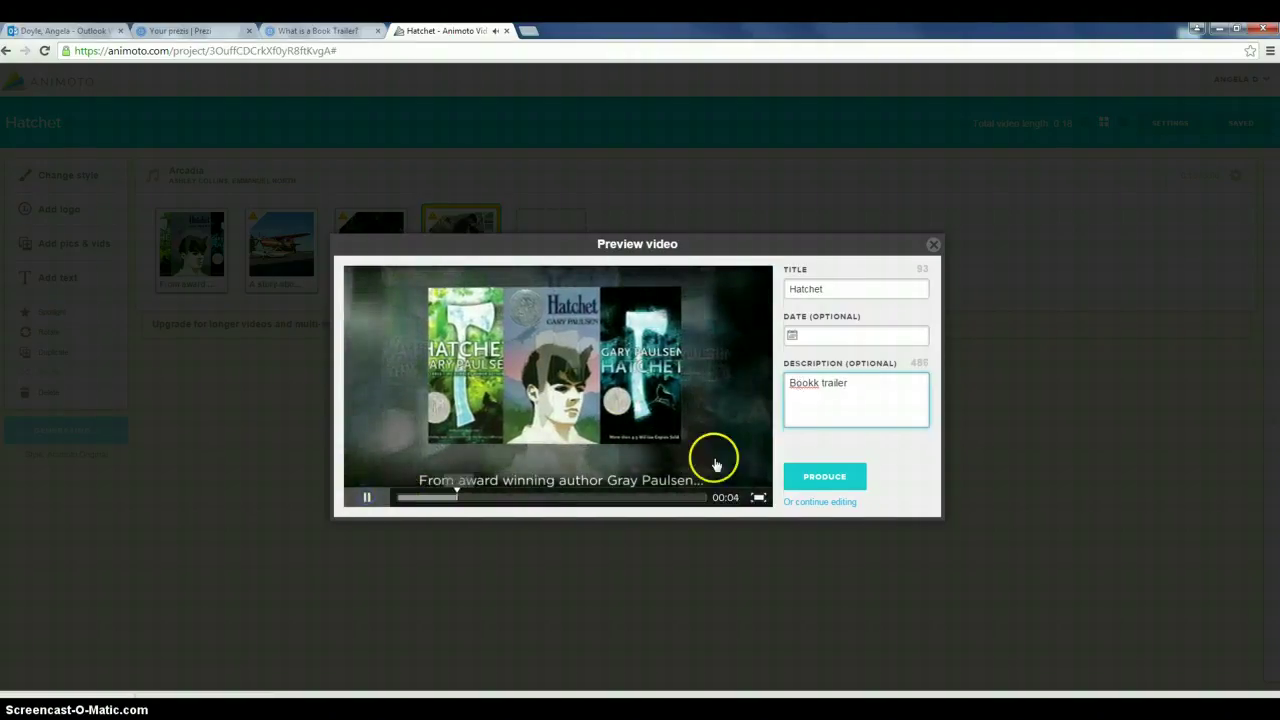
{"action": "left_click", "coordinate": [818, 384]}
{"action": "key", "text": "BackSpace"}
{"action": "left_click", "coordinate": [850, 384]}
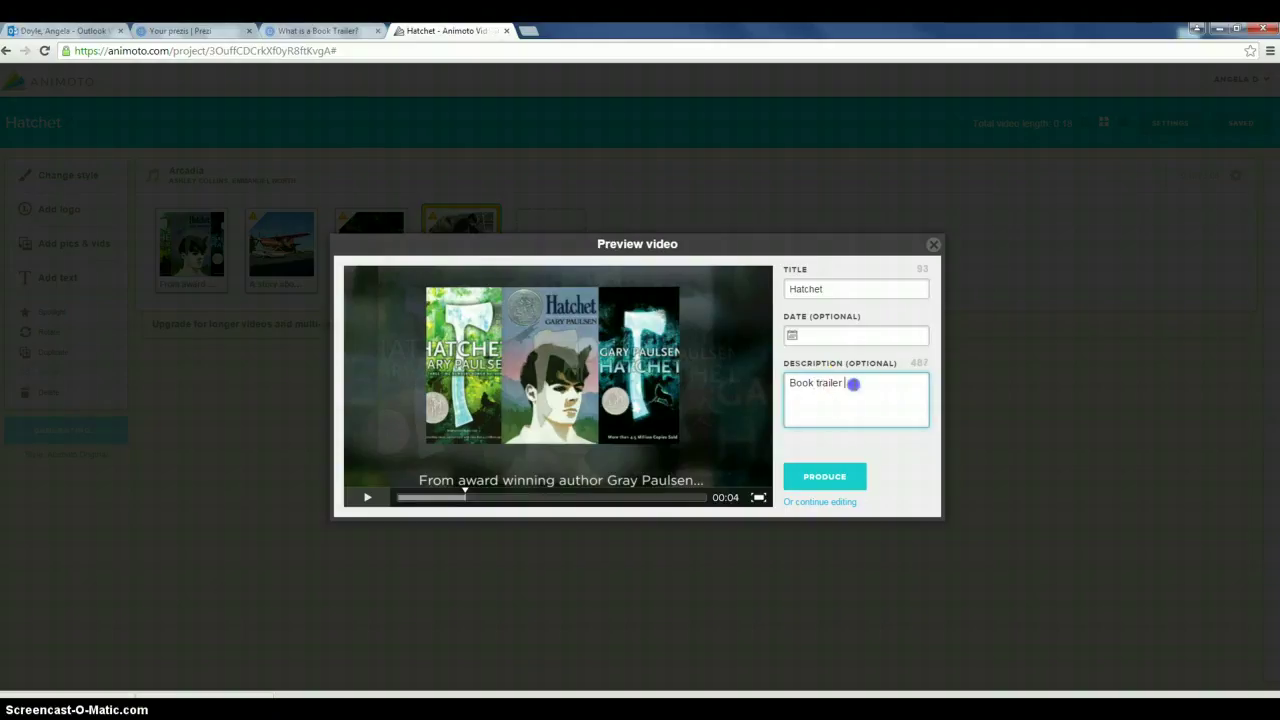